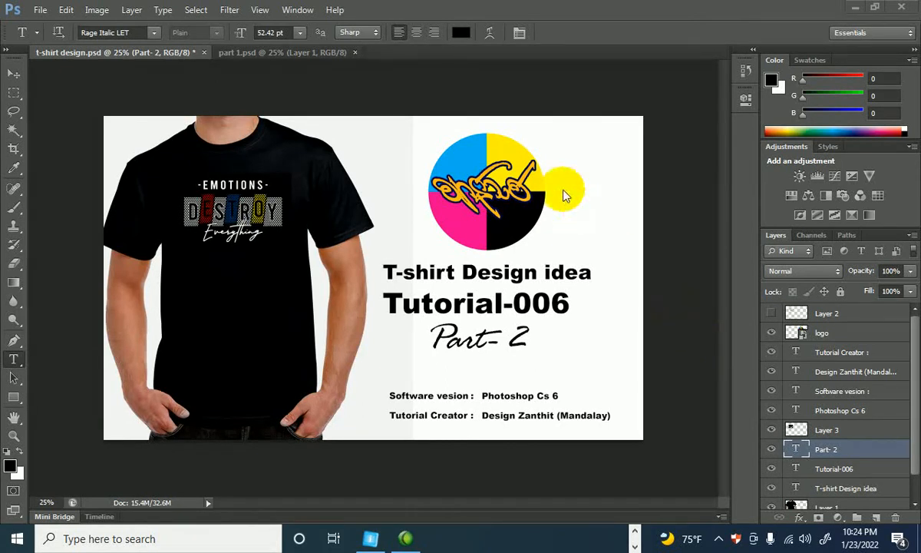
Step: Switch to the part 1.psd document and outline the second dotted stripe with the Polygonal Lasso
left_click(304, 53)
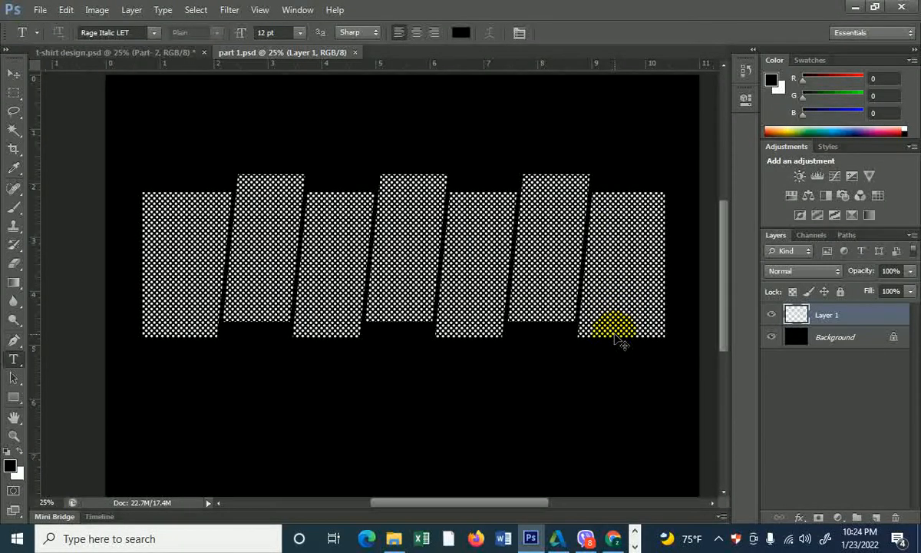
key("ctrl+plus")
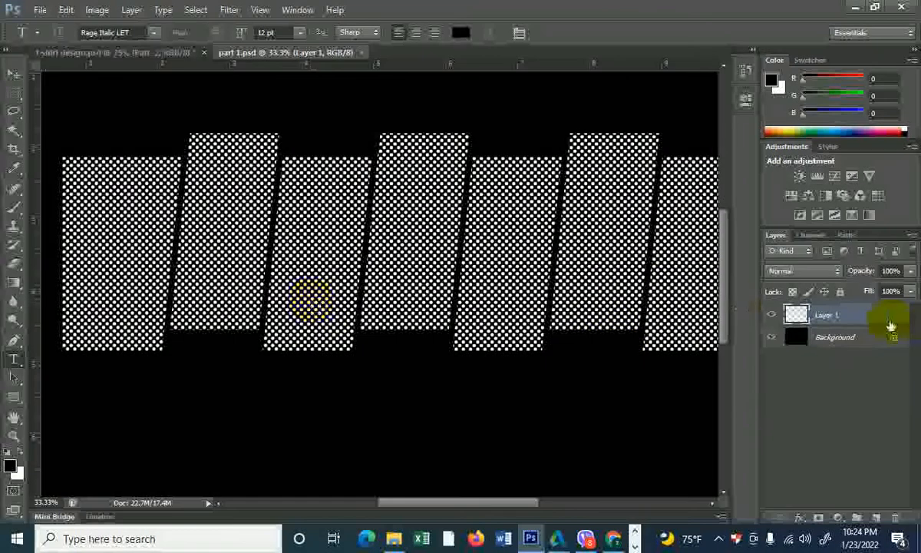
left_click(15, 113)
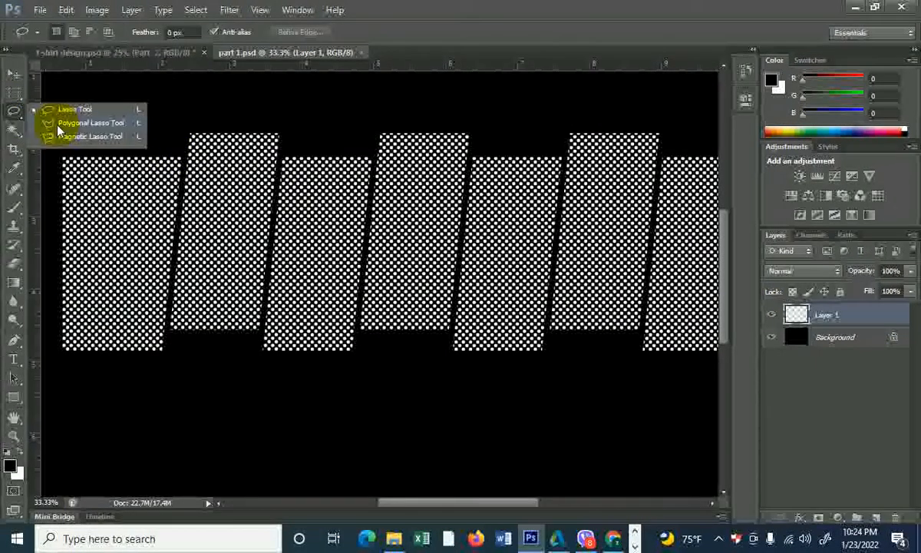
left_click(58, 124)
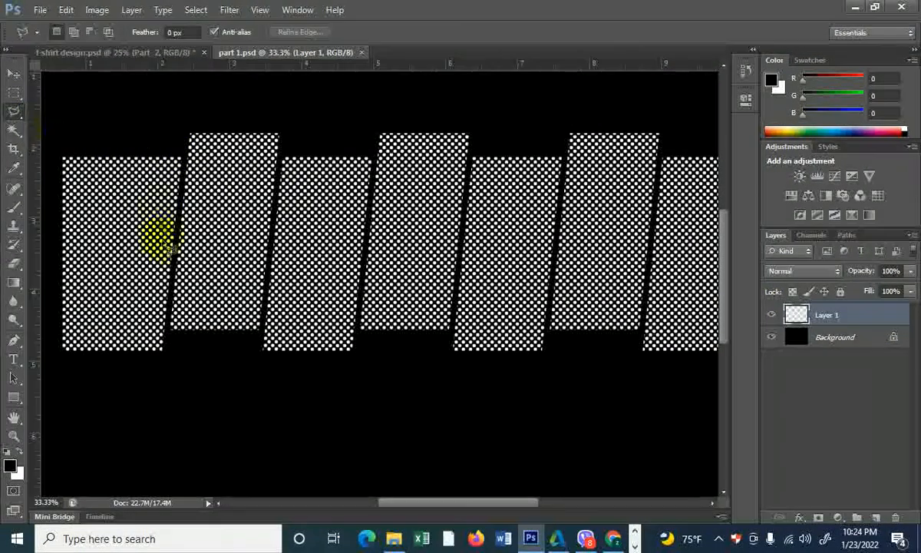
left_click(169, 335)
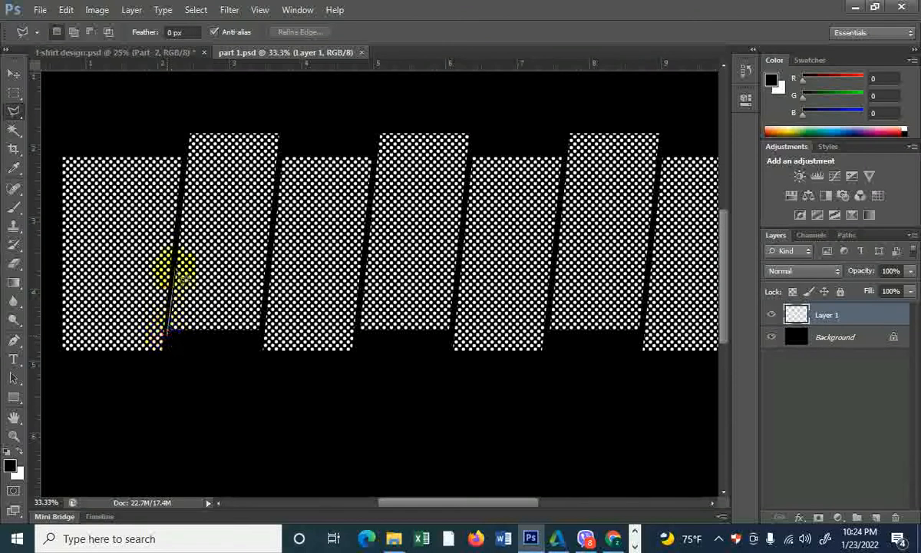
left_click(189, 120)
left_click(286, 122)
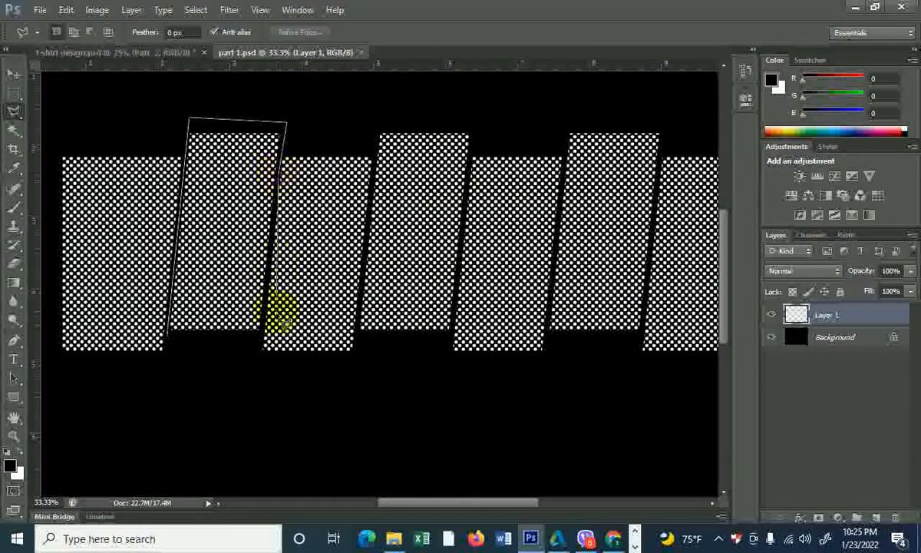
double_click(176, 347)
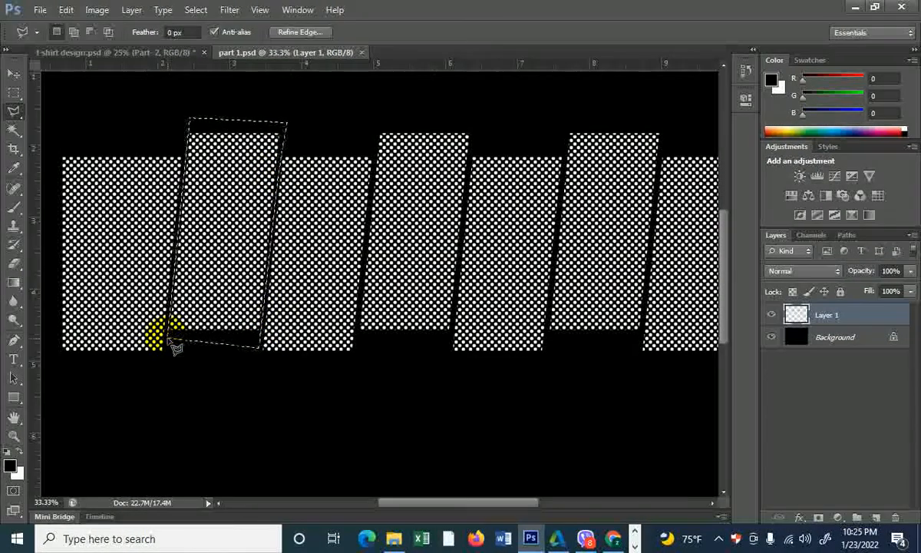
Step: Fill the selected second stripe with red (RGB 247, 17, 17) and clear the selection
left_click(12, 467)
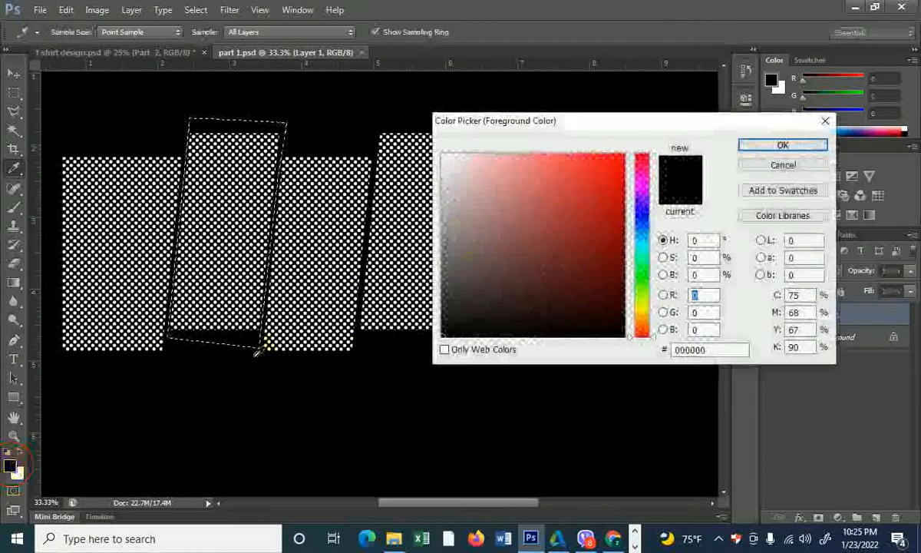
left_click(612, 159)
left_click(782, 146)
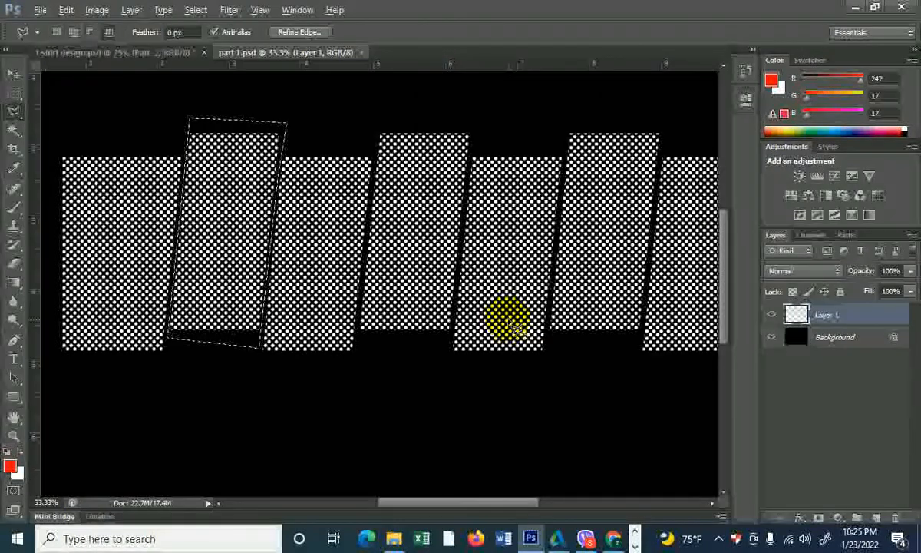
key("alt+BackSpace")
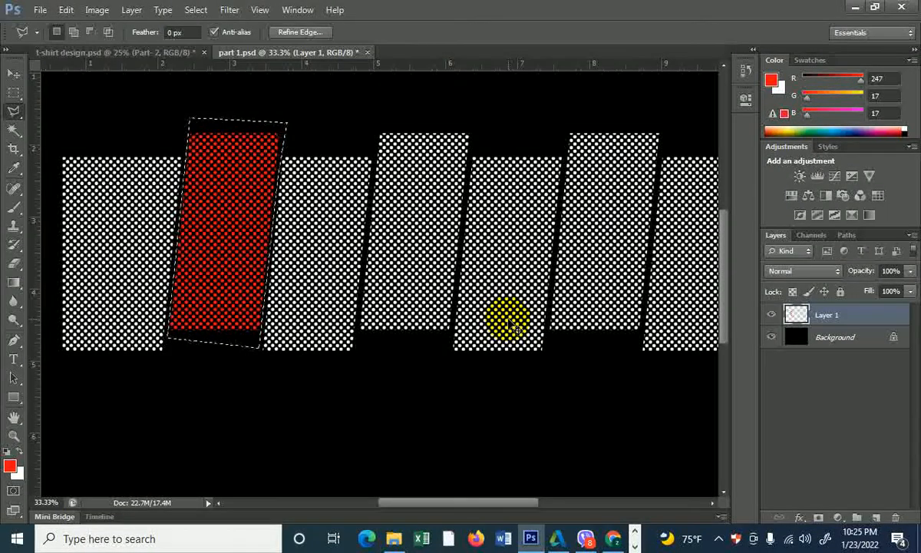
key("ctrl+d")
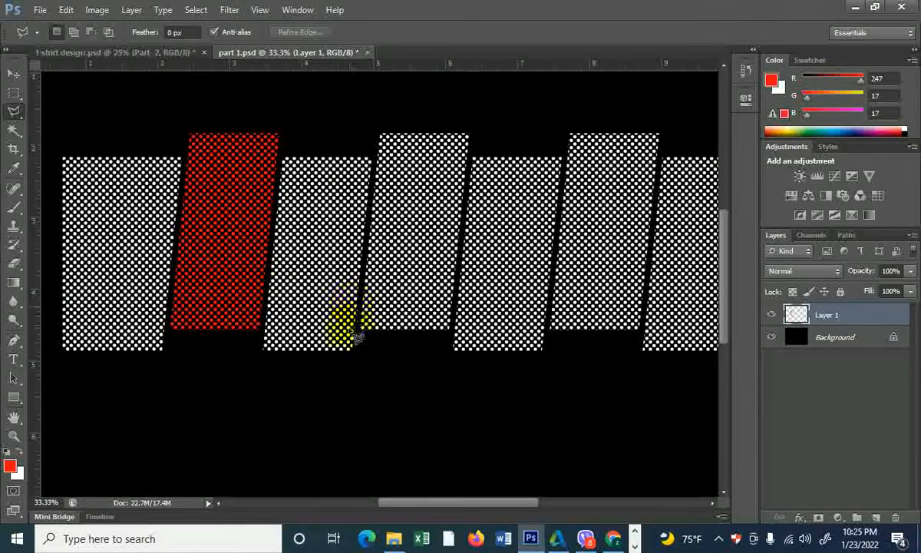
Step: Outline the fourth dotted stripe with a closed polygonal selection
left_click(356, 347)
left_click(370, 245)
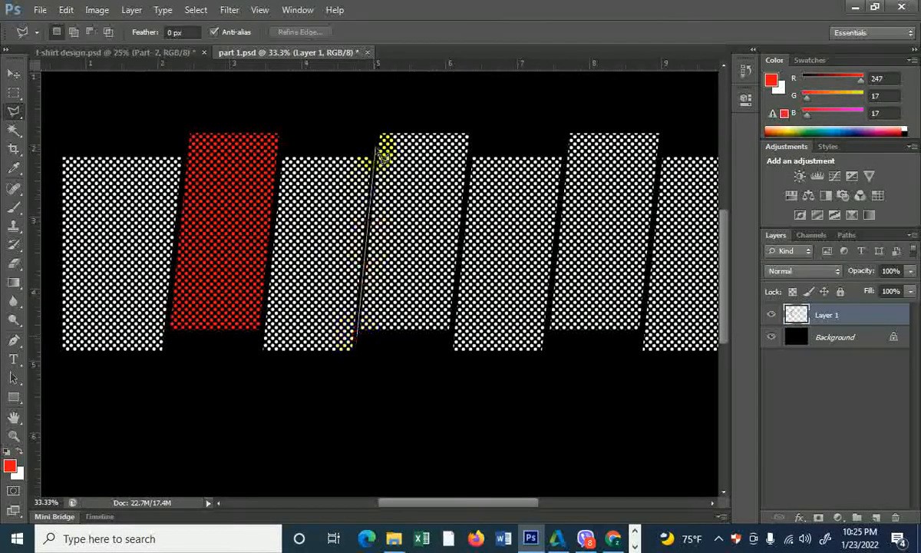
left_click(475, 127)
left_click(448, 360)
left_click(359, 346)
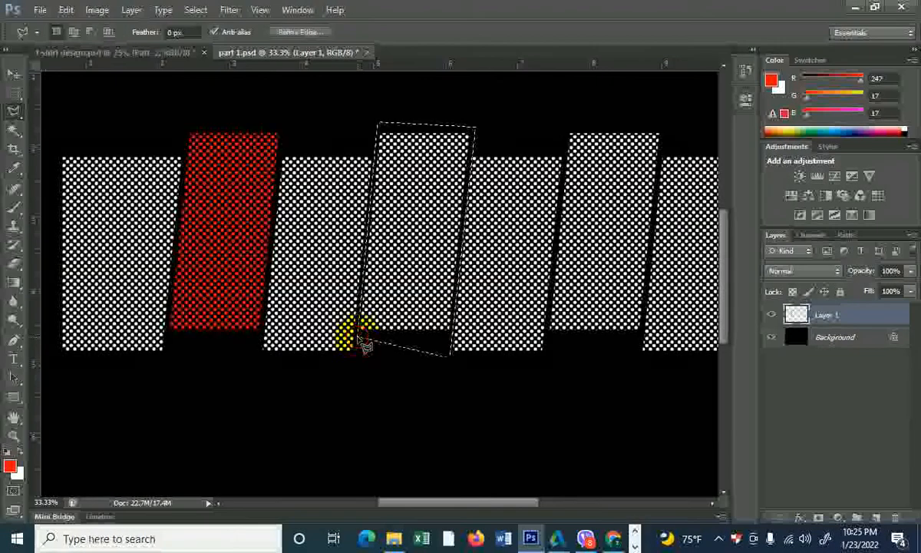
Step: Fill the selected fourth stripe with blue #2609fd and clear the selection
left_click(11, 466)
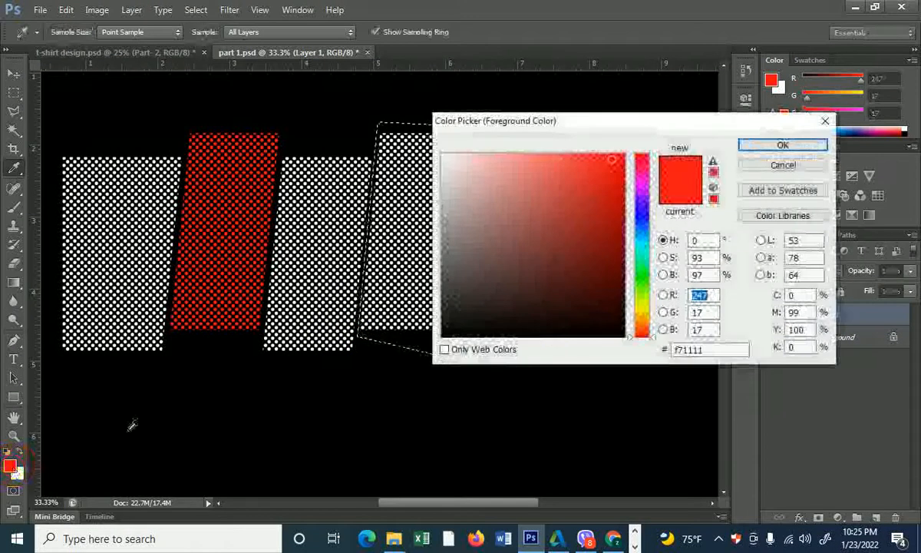
left_click(643, 212)
left_click(618, 156)
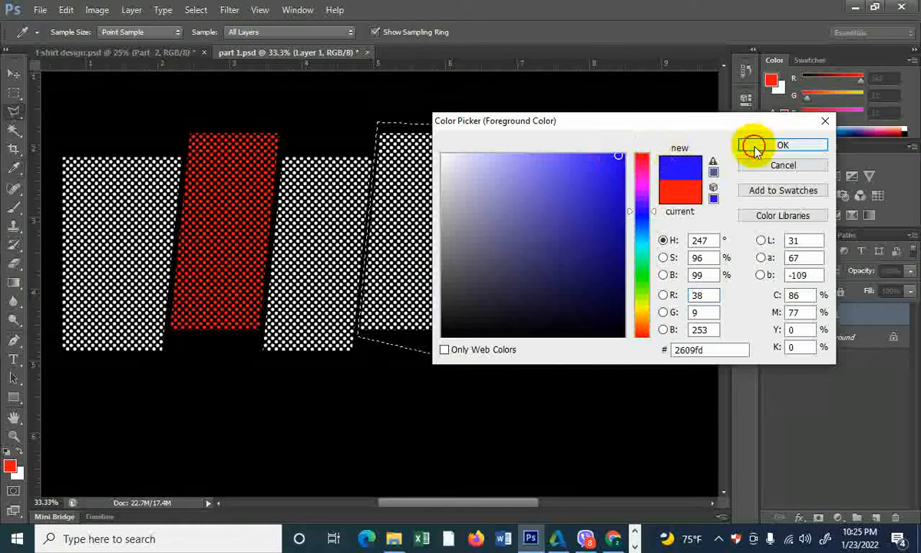
left_click(756, 146)
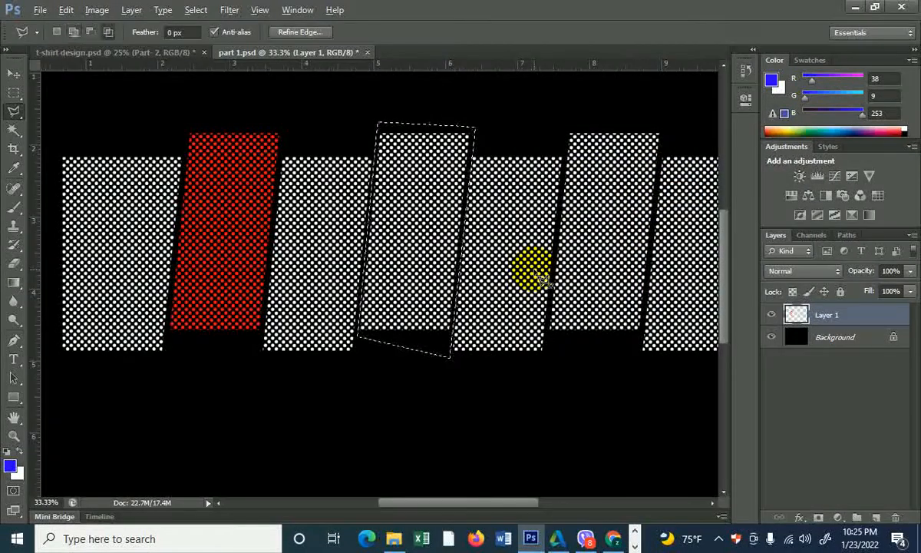
key("alt+BackSpace")
key("ctrl+d")
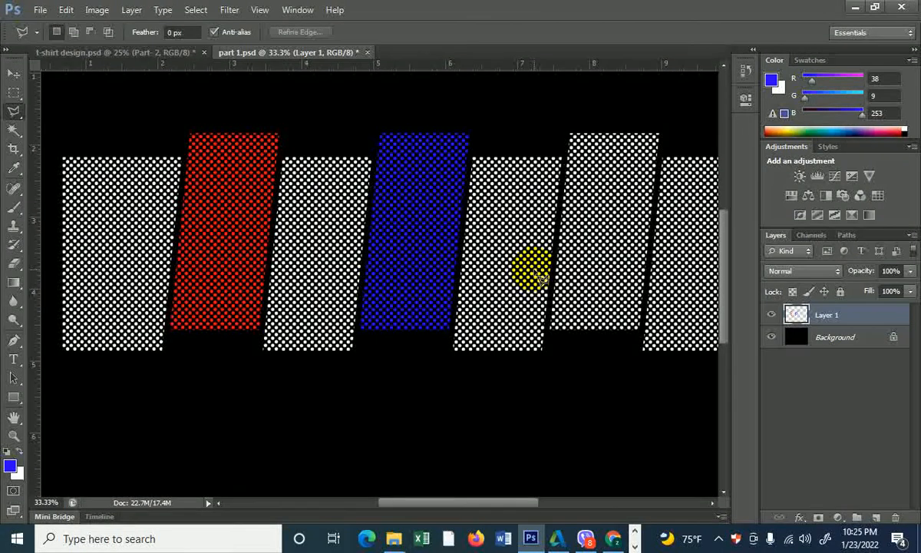
Step: Outline the sixth dotted stripe with a closed polygonal selection
left_click(548, 338)
left_click(569, 120)
left_click(669, 121)
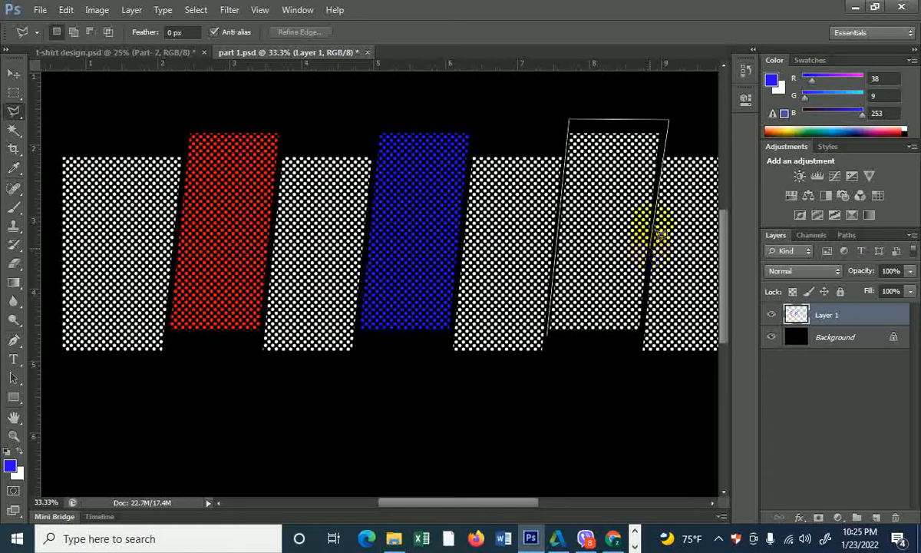
left_click(641, 345)
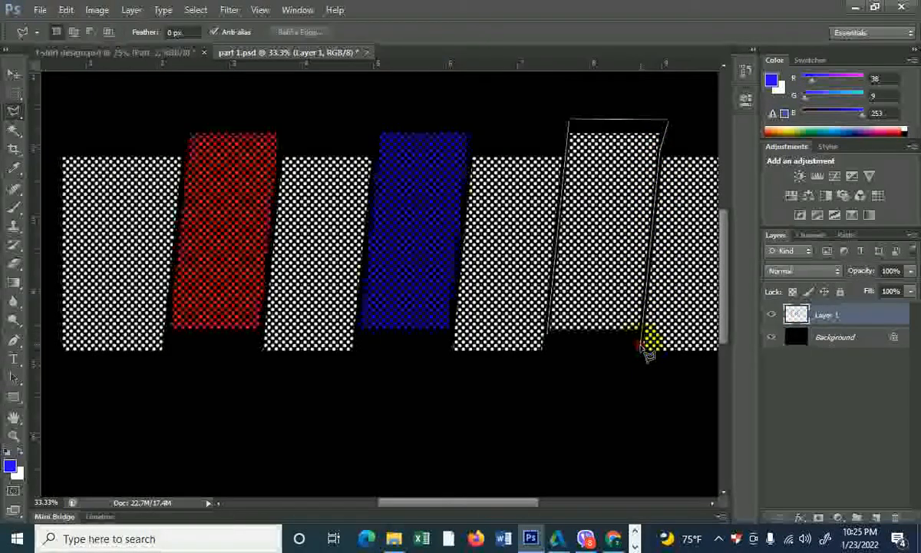
left_click(546, 336)
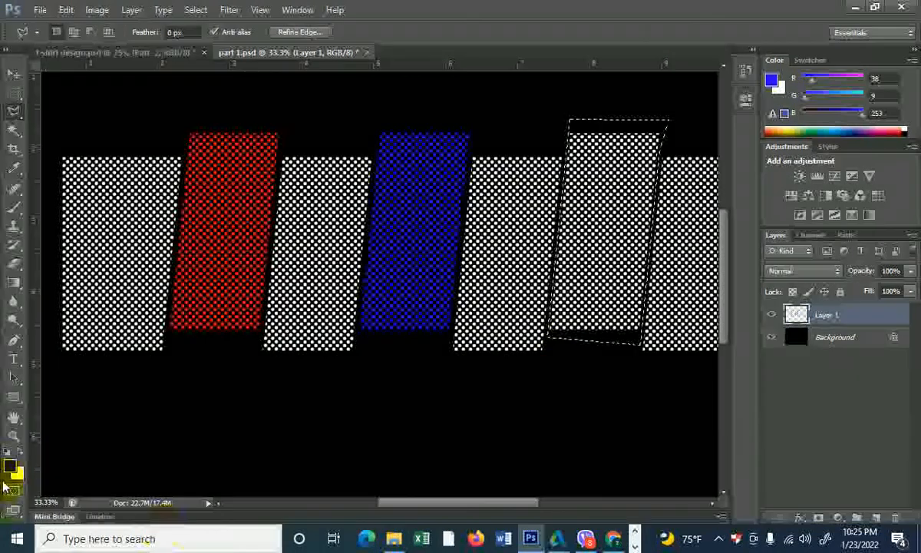
Step: Fill the selected sixth stripe with yellow (RGB 239, 253, 9) and clear the selection
left_click(9, 465)
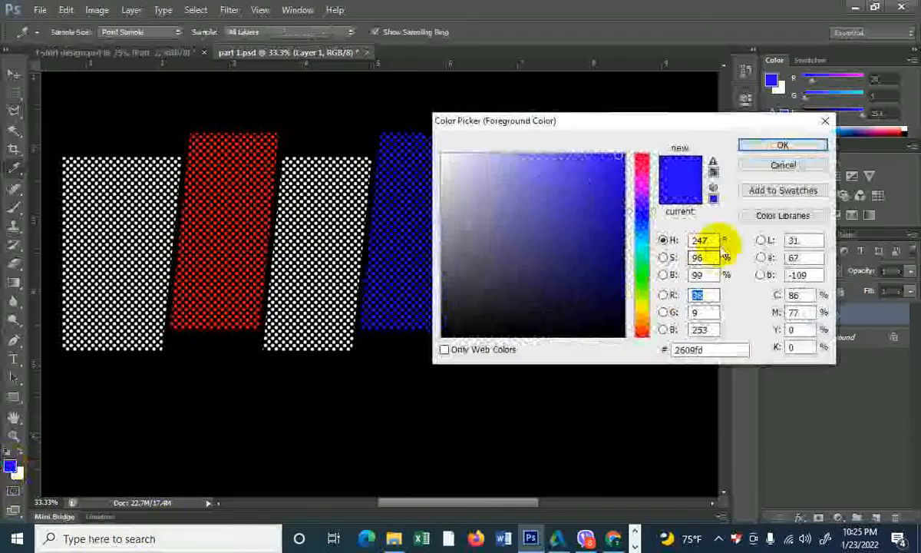
left_click(637, 304)
left_click(785, 145)
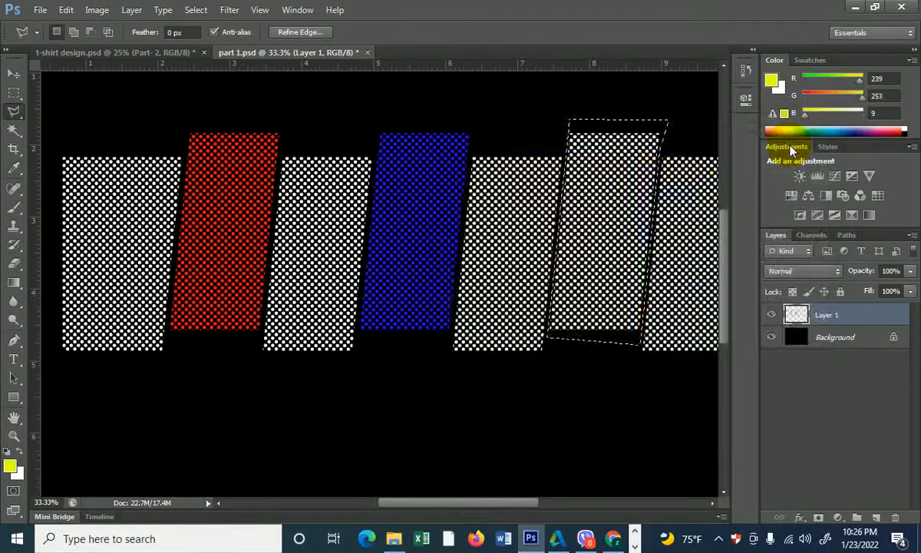
key("alt+BackSpace")
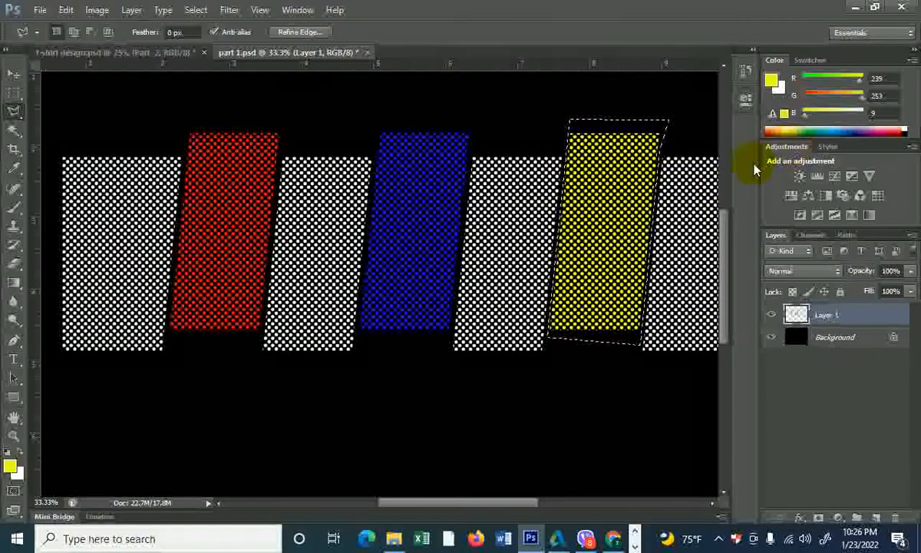
left_click(499, 280)
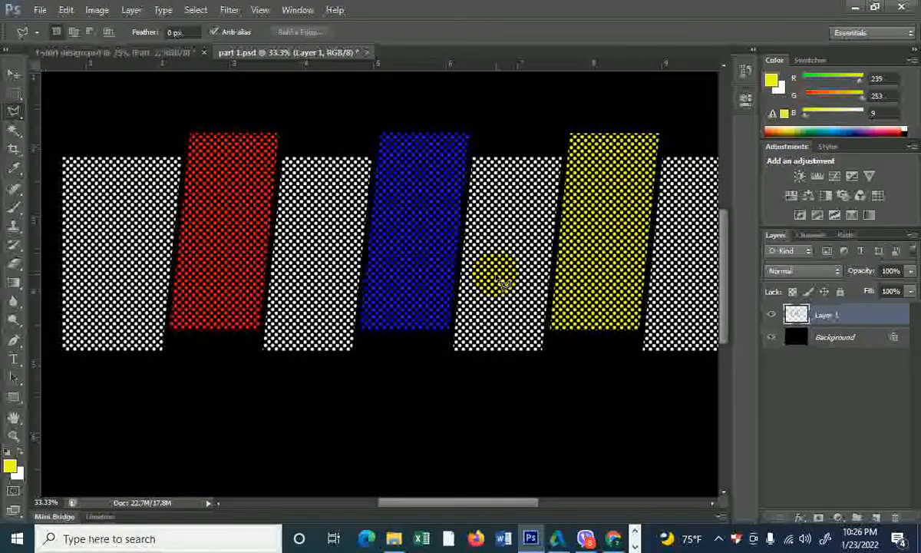
Step: Add a yellow text layer reading "DESTROY" on the black area below the stripes
key("ctrl+minus")
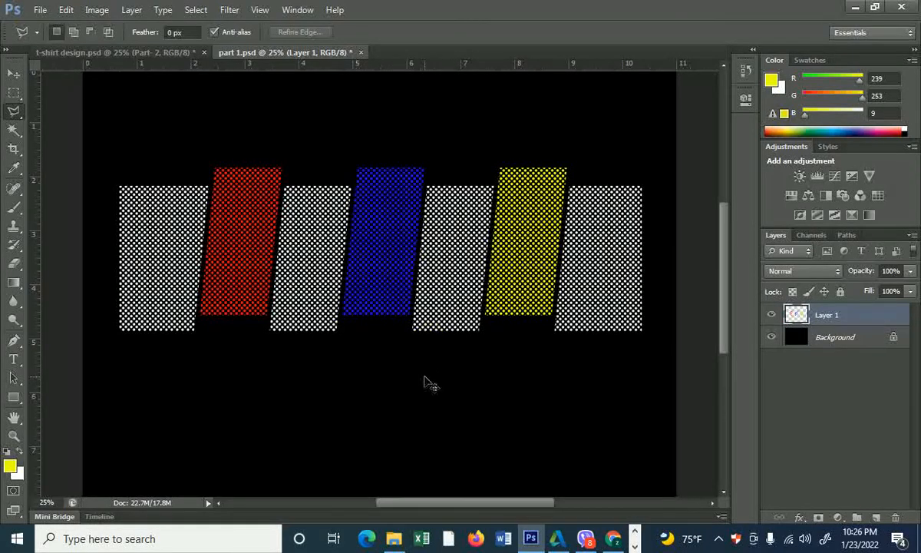
key("ctrl+plus")
left_click_drag(229, 380, 348, 392)
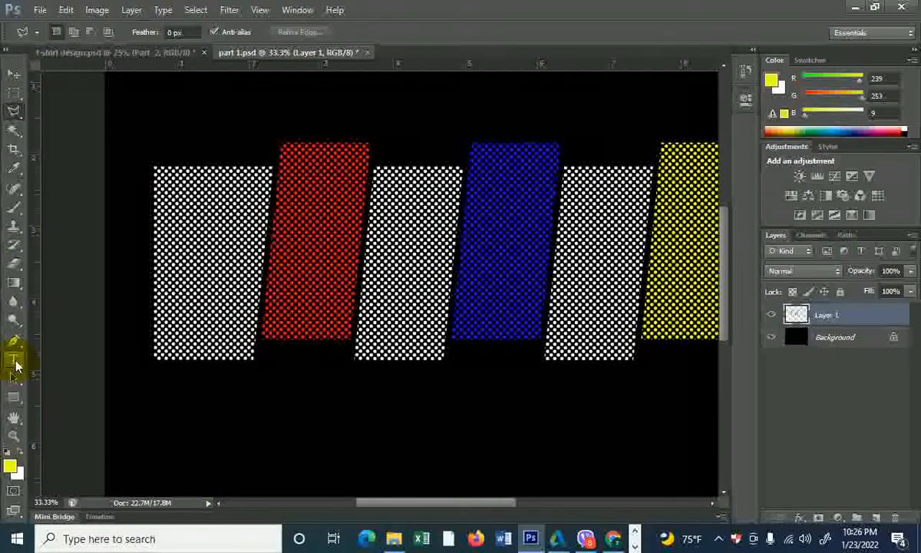
left_click(14, 361)
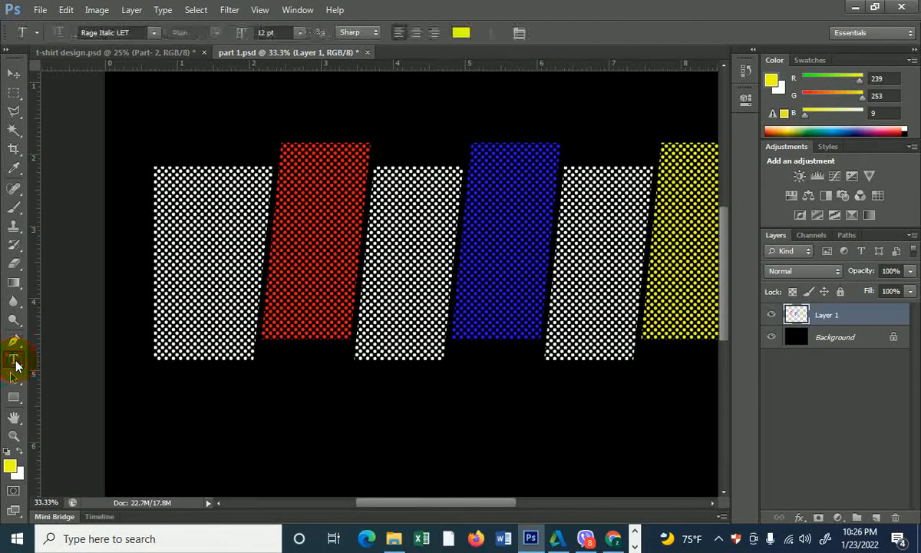
left_click(212, 424)
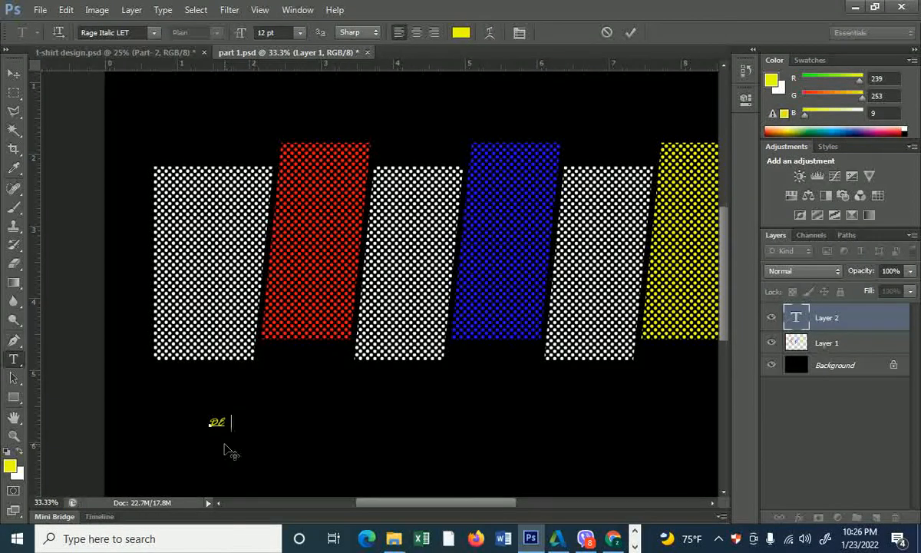
type("DESTROY")
left_click(631, 33)
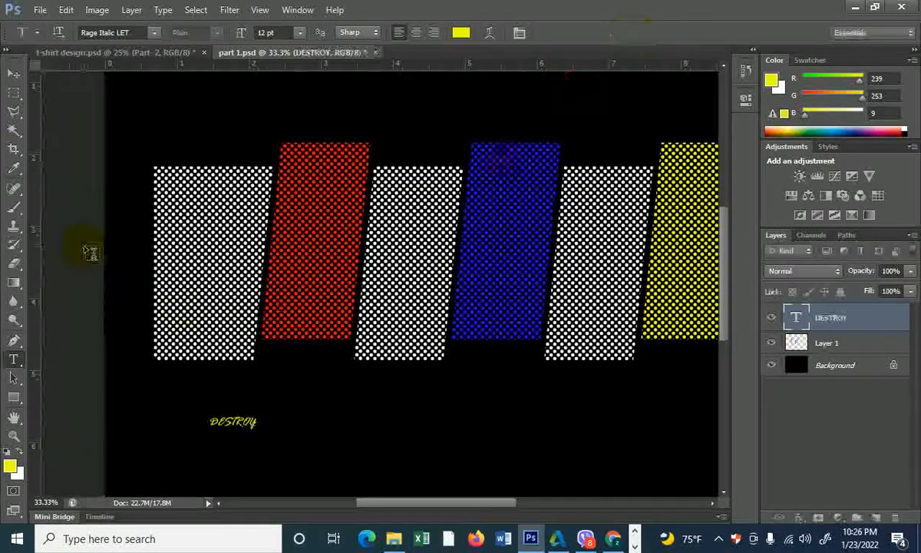
Step: Scale the DESTROY text up to about 91 pt just beneath the stripes with Free Transform
left_click(12, 73)
left_click_drag(246, 433, 561, 357)
key("ctrl+t")
key("Return")
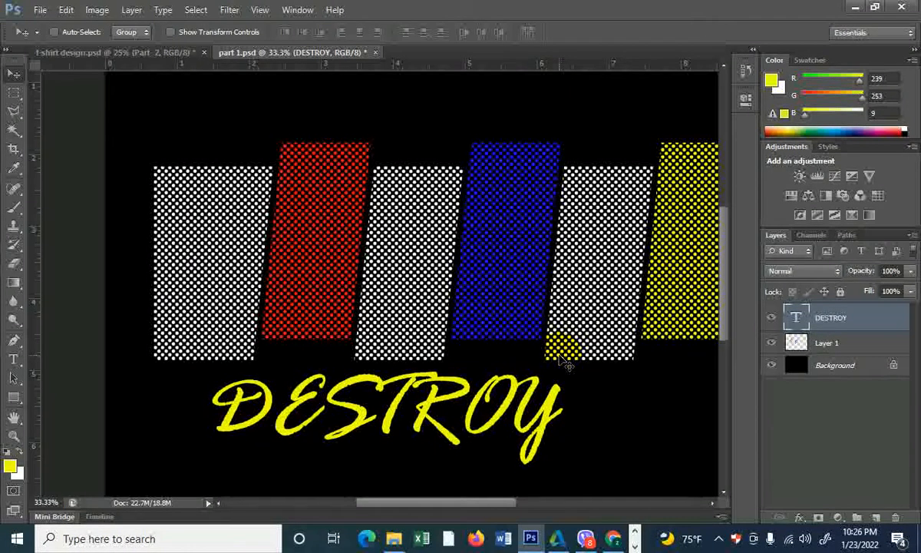
Step: Change the font of the DESTROY text to Radio Stars
key("ctrl+minus")
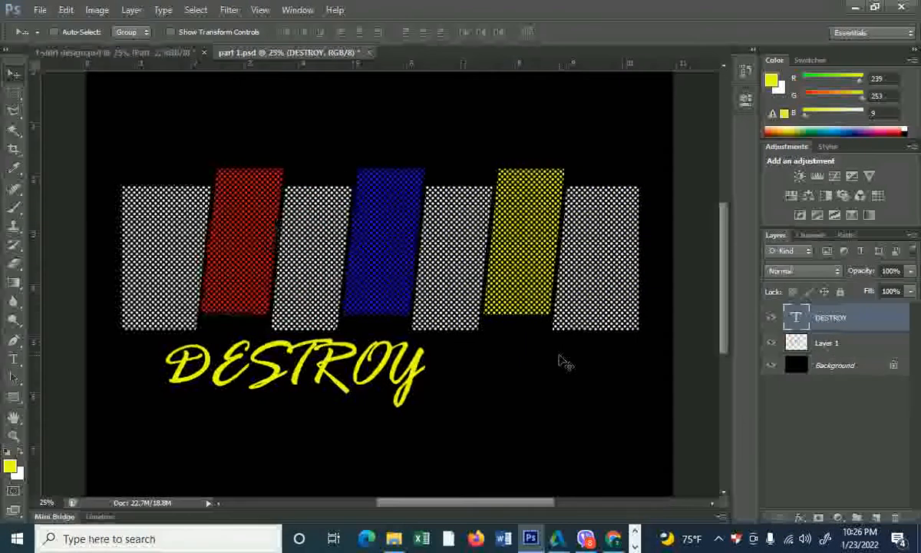
key("ctrl+minus")
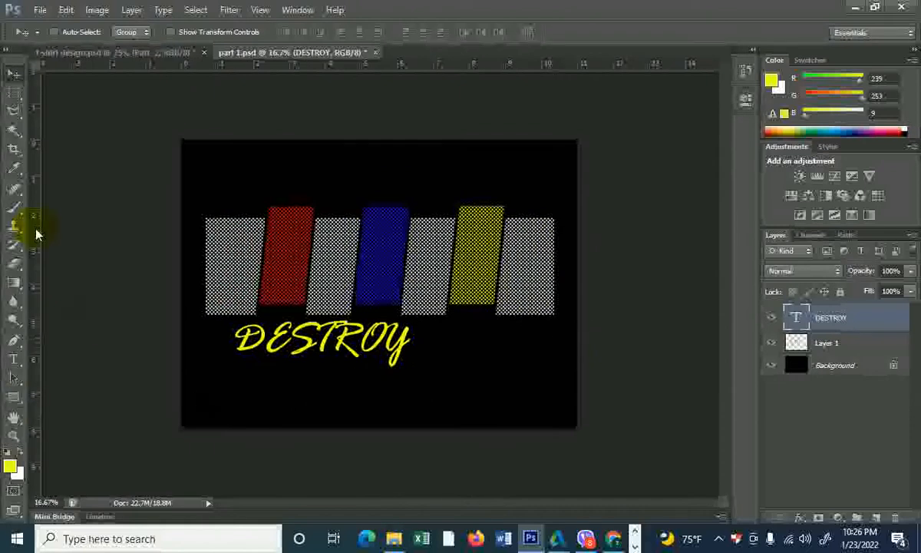
left_click(14, 359)
left_click(135, 31)
left_click(153, 33)
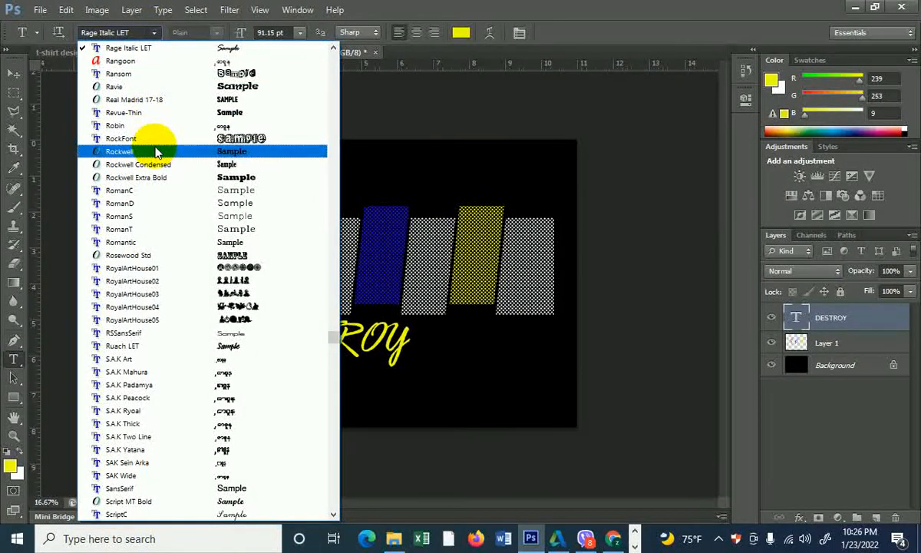
scroll(181, 205, "up", 3)
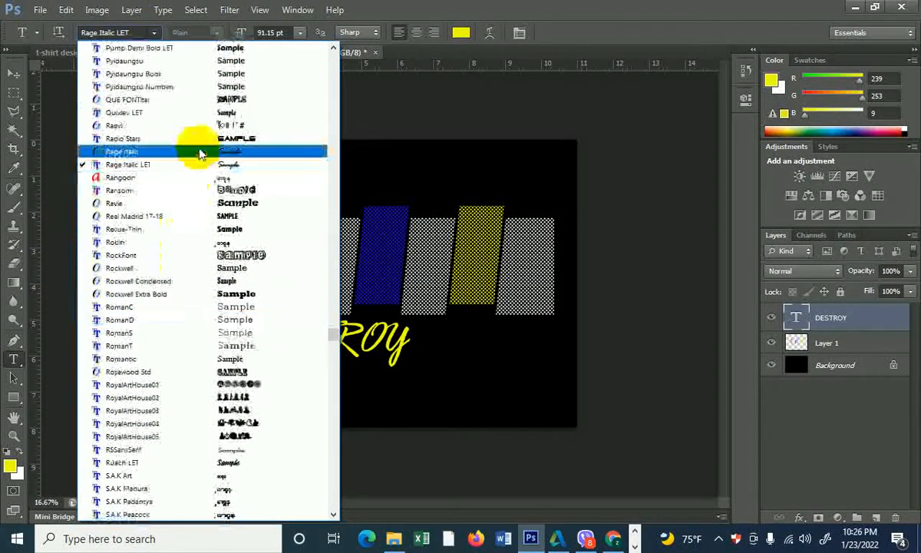
left_click(195, 138)
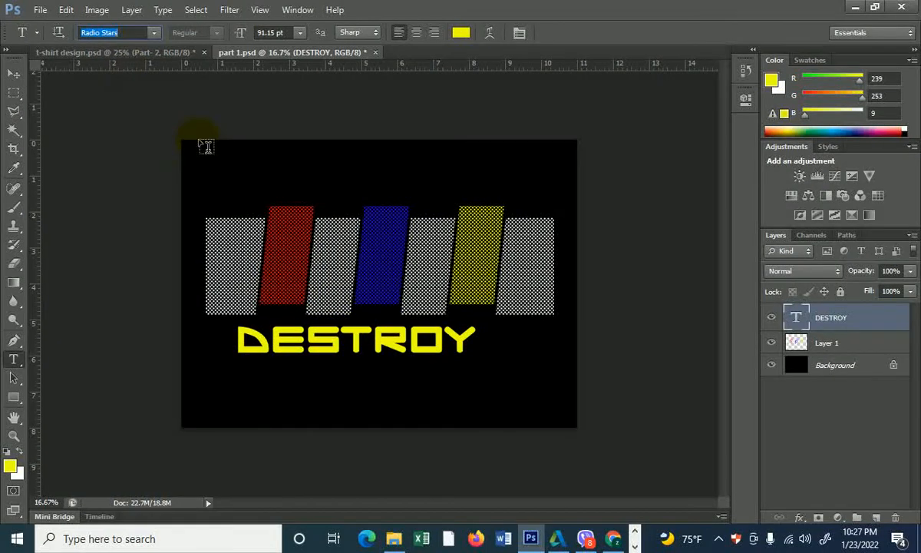
Step: Change the font of the DESTROY text to Rockwell Condensed
left_click(155, 34)
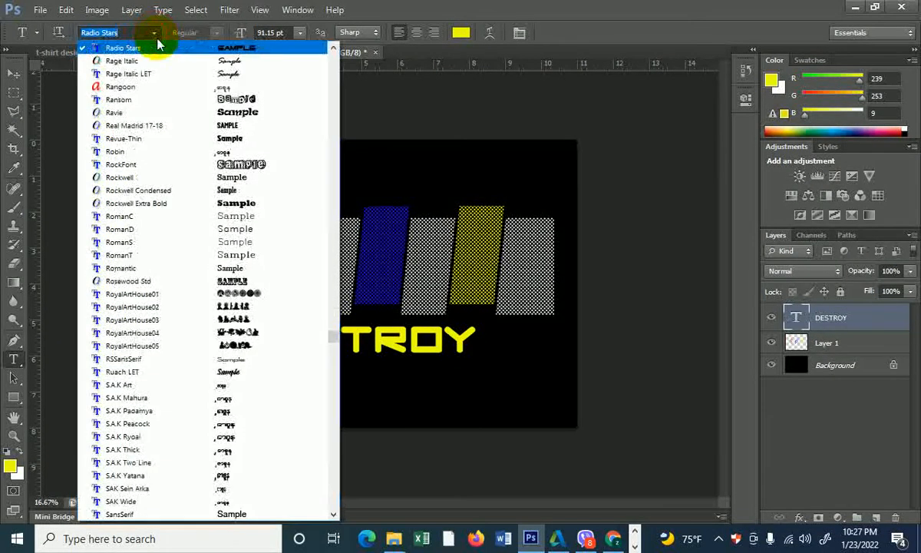
scroll(173, 144, "up", 2)
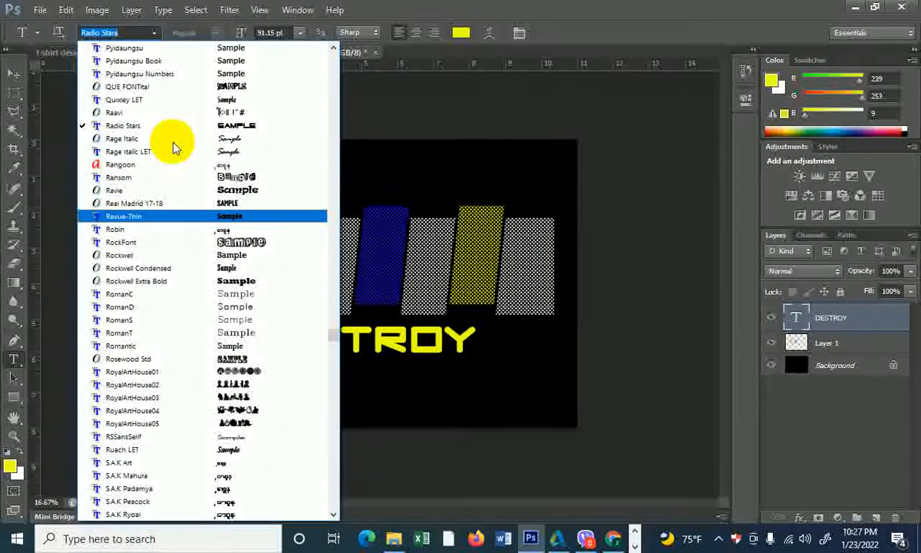
scroll(170, 103, "up", 2)
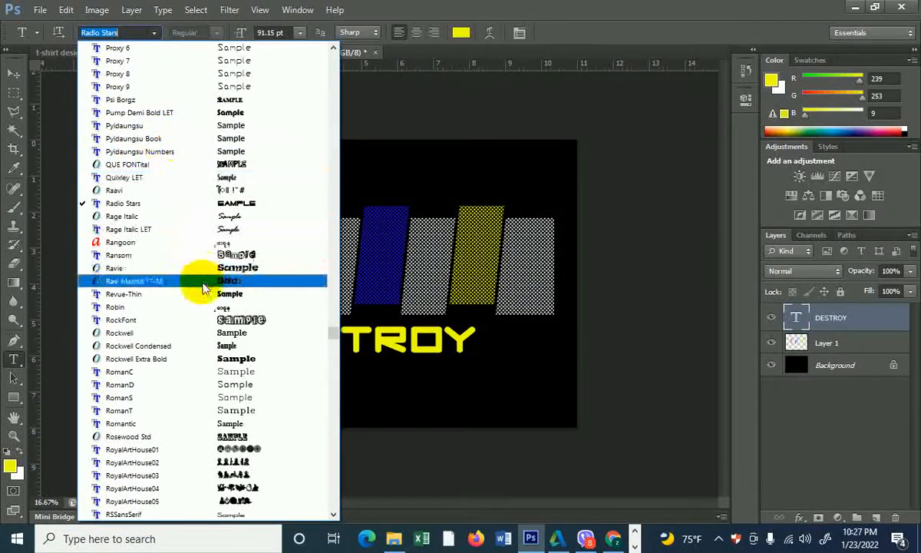
left_click(198, 346)
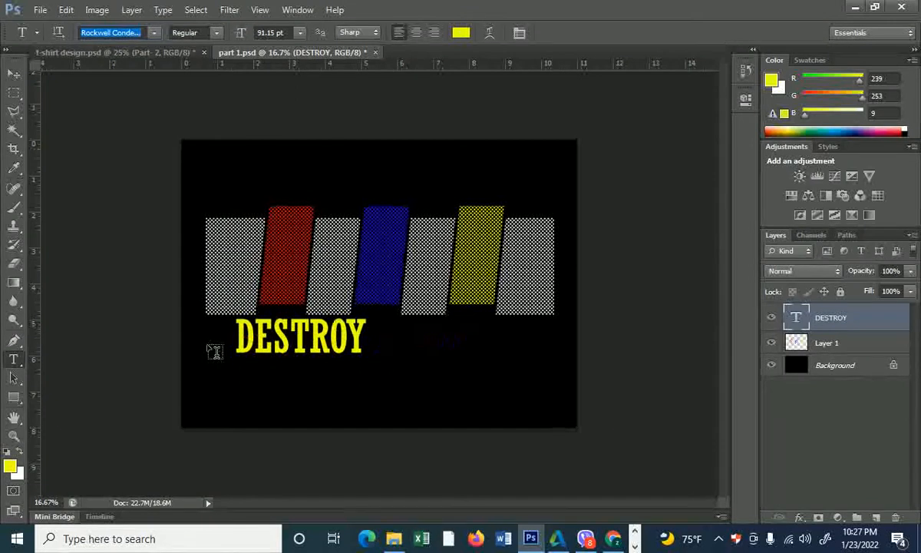
Step: Move the DESTROY text up onto the stripes and enlarge it with Free Transform to span from the first stripe to the blue one
left_click(14, 73)
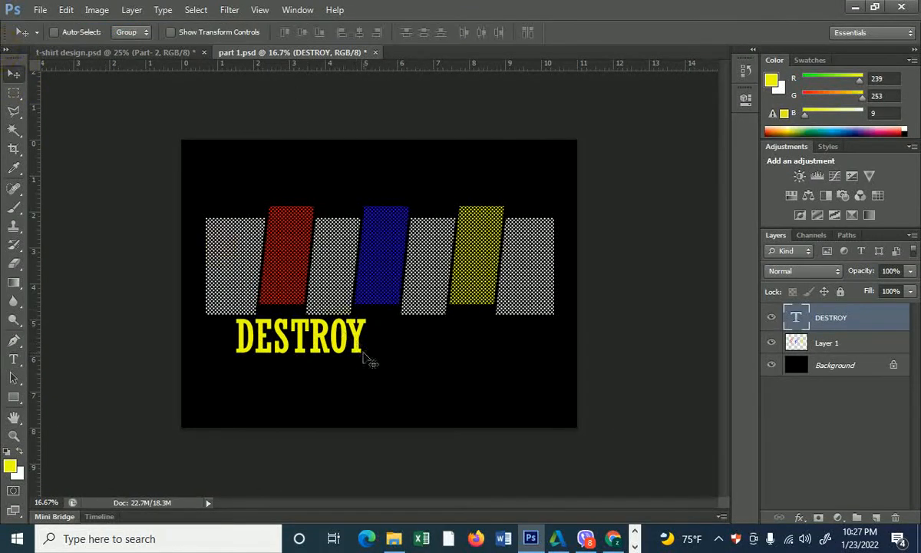
left_click_drag(358, 351, 350, 283)
key("ctrl+plus")
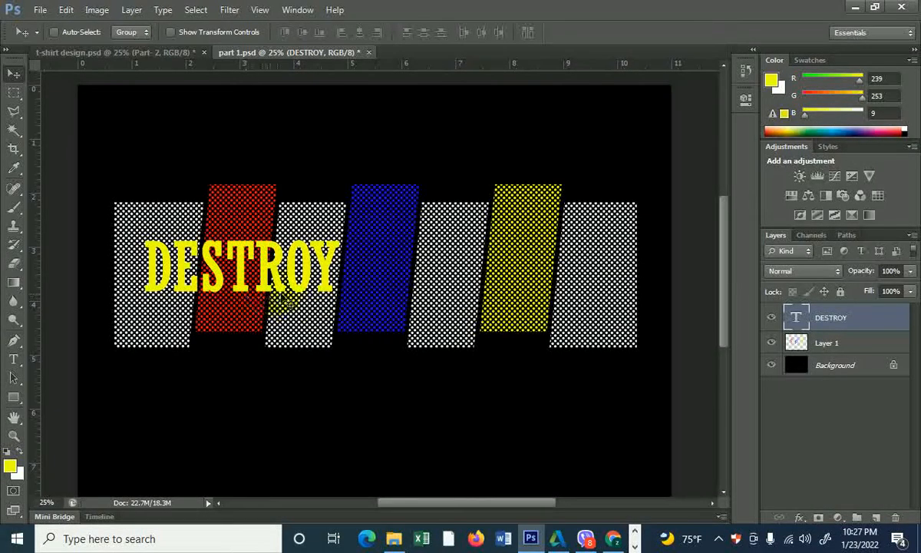
key("ctrl+t")
left_click_drag(335, 304, 384, 307)
key("Return")
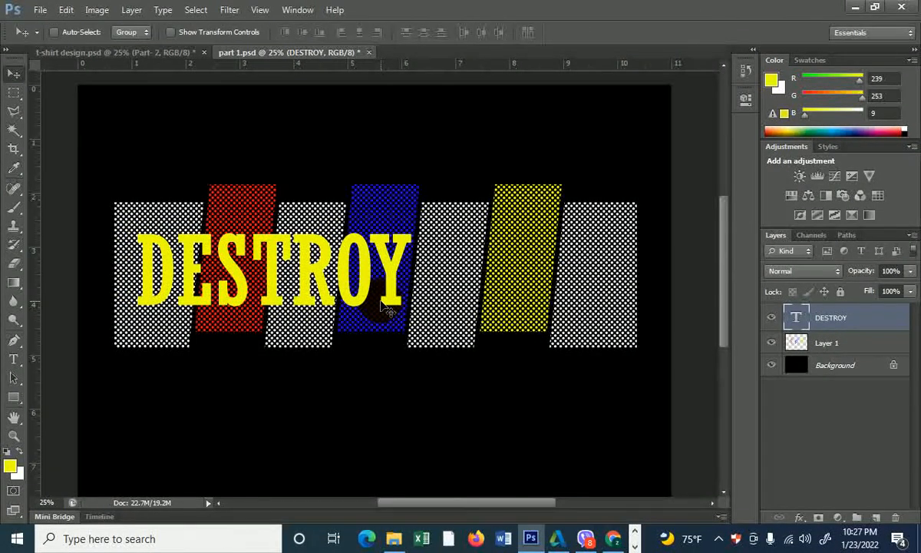
Step: Convert the DESTROY text layer to a shape layer
left_click(16, 111)
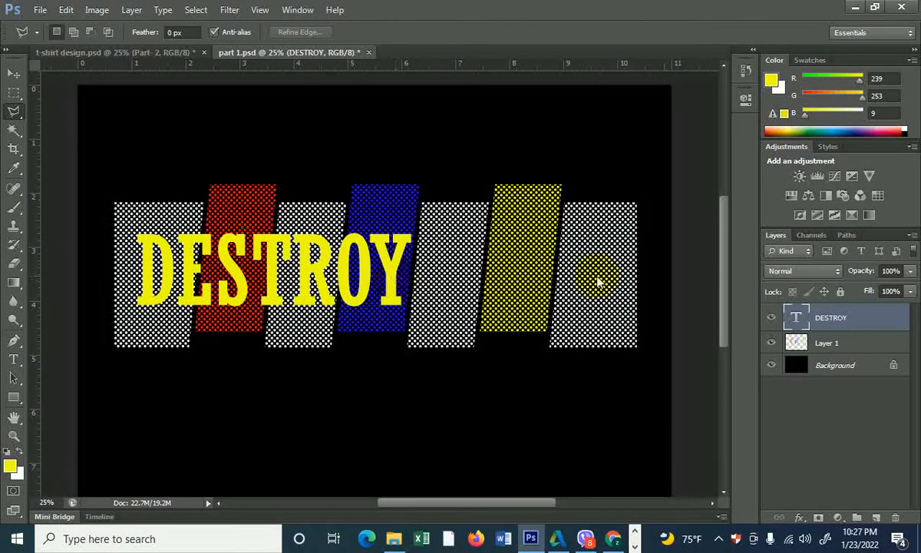
right_click(870, 319)
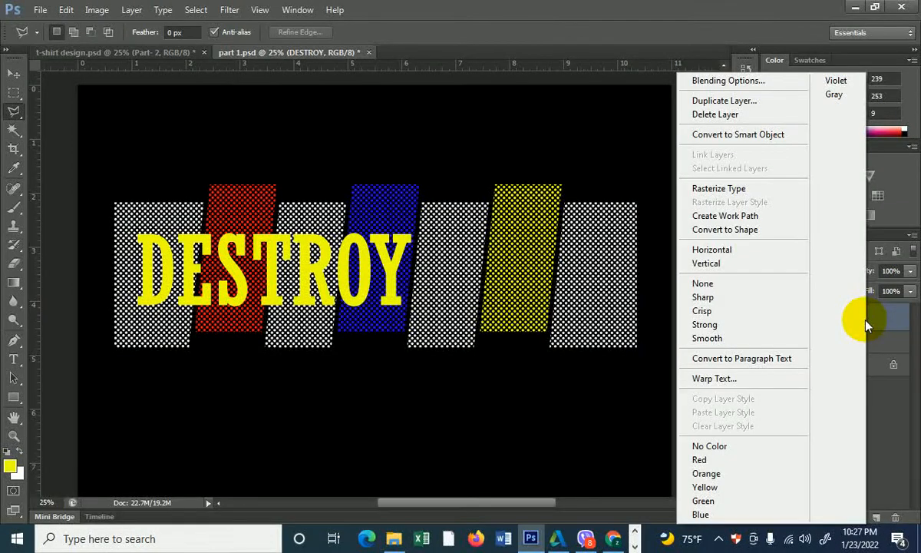
left_click(736, 231)
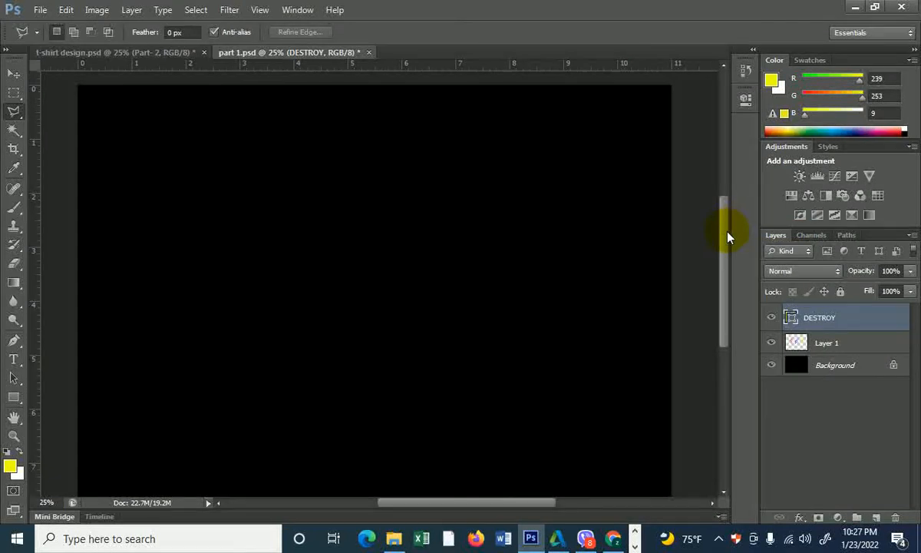
key("ctrl+minus")
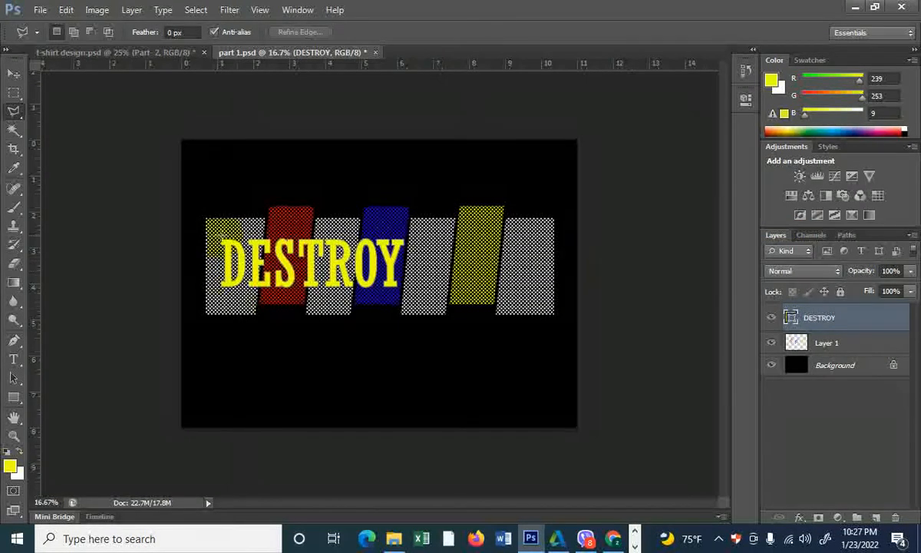
Step: Spread the letter shapes with Path Selection, keeping D on the first stripe, placing E on the red stripe and Y on the last
left_click(13, 378)
left_click(390, 284)
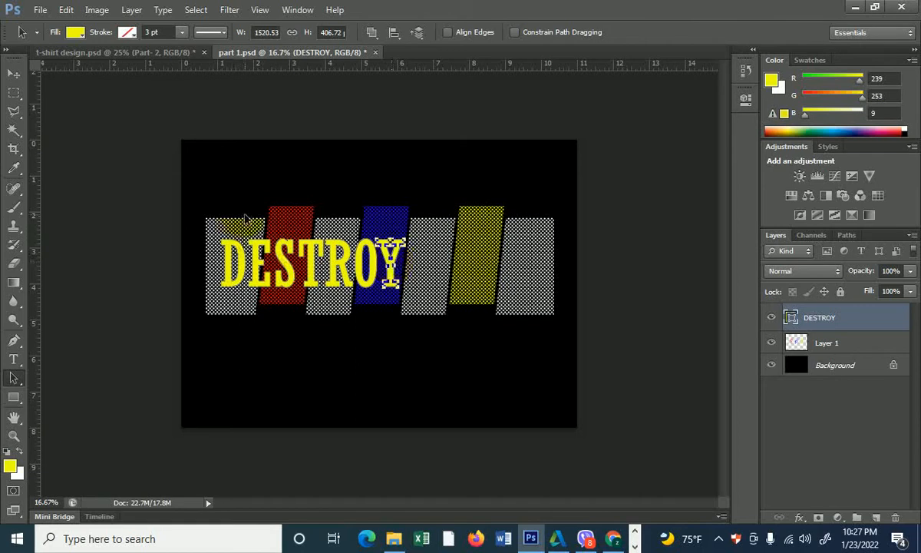
left_click_drag(366, 300, 412, 301)
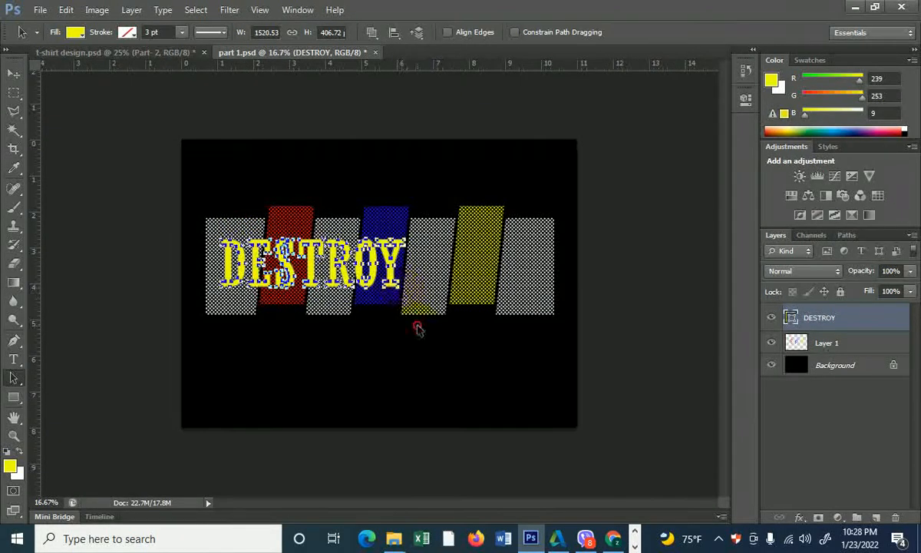
left_click(241, 223)
left_click_drag(247, 230, 400, 321)
left_click_drag(391, 286, 531, 284)
left_click(426, 342)
Step: Move the O onto the yellow stripe, the R onto the fifth stripe and the T onto the blue stripe
left_click(415, 271)
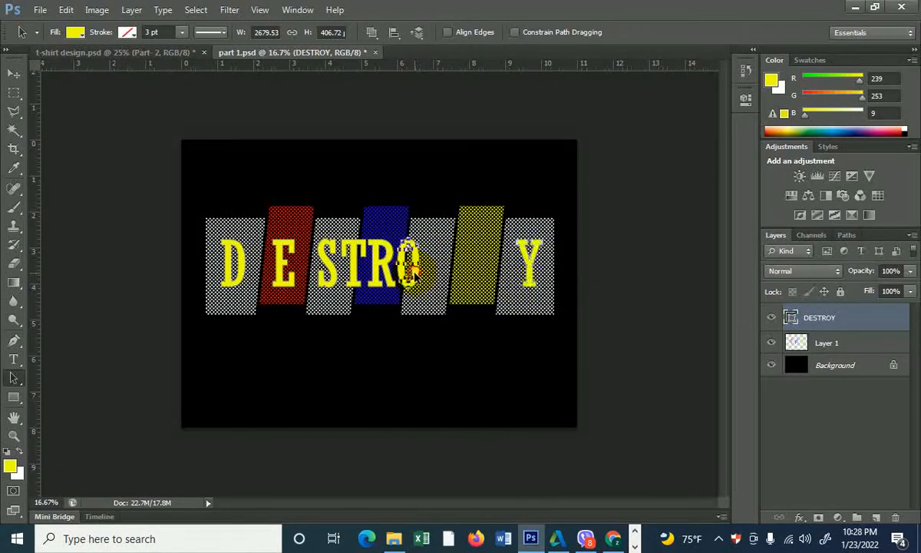
left_click_drag(415, 276, 481, 278)
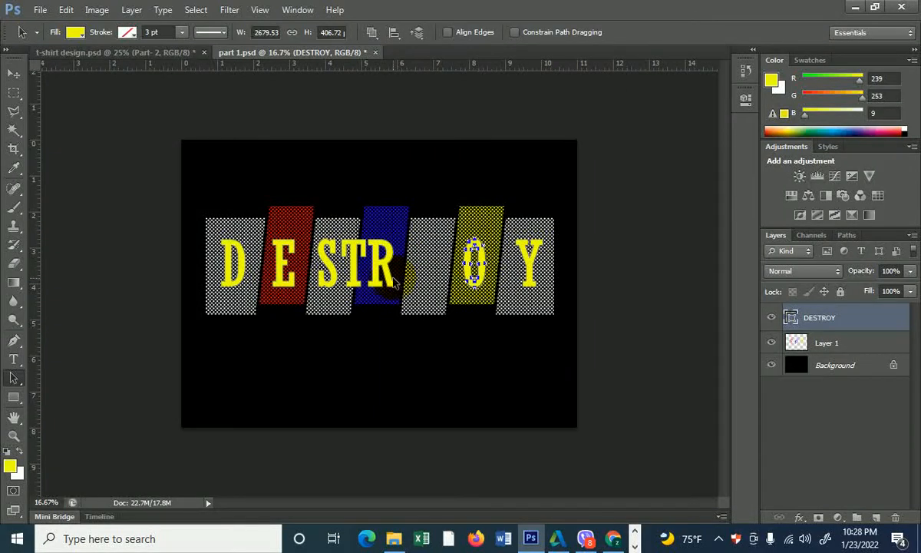
left_click_drag(389, 284, 436, 285)
left_click_drag(354, 283, 384, 283)
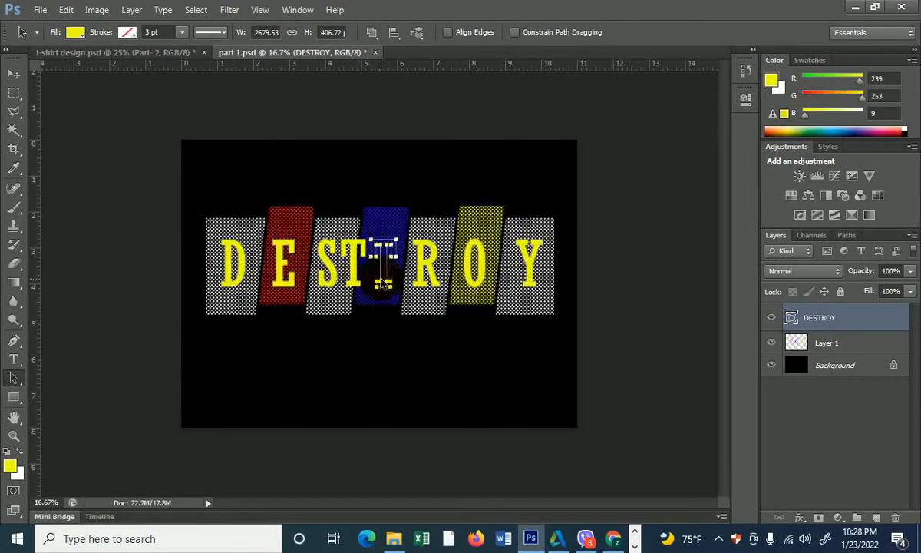
Step: Nudge the S slightly right to centre it on the third stripe, and deselect it
left_click(326, 280)
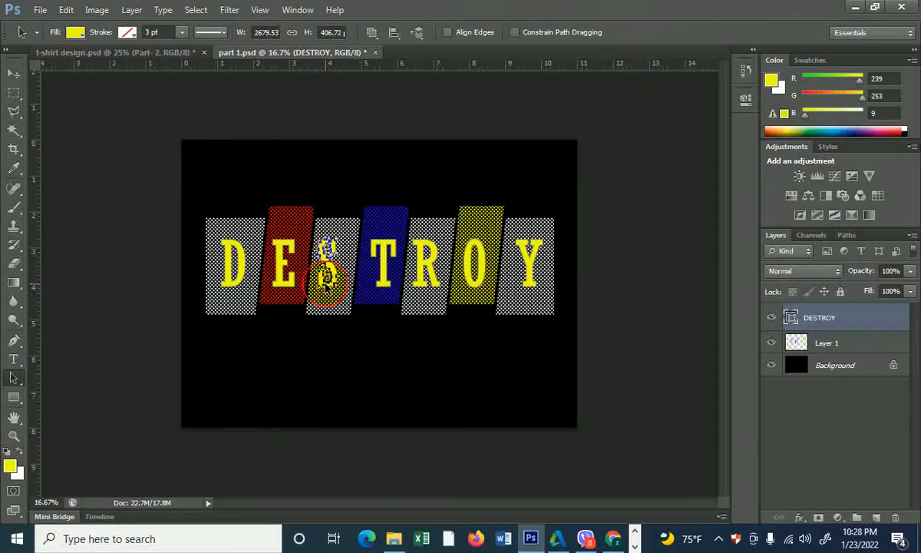
key("Right")
key("Right")
key("Right")
key("Right")
key("Right")
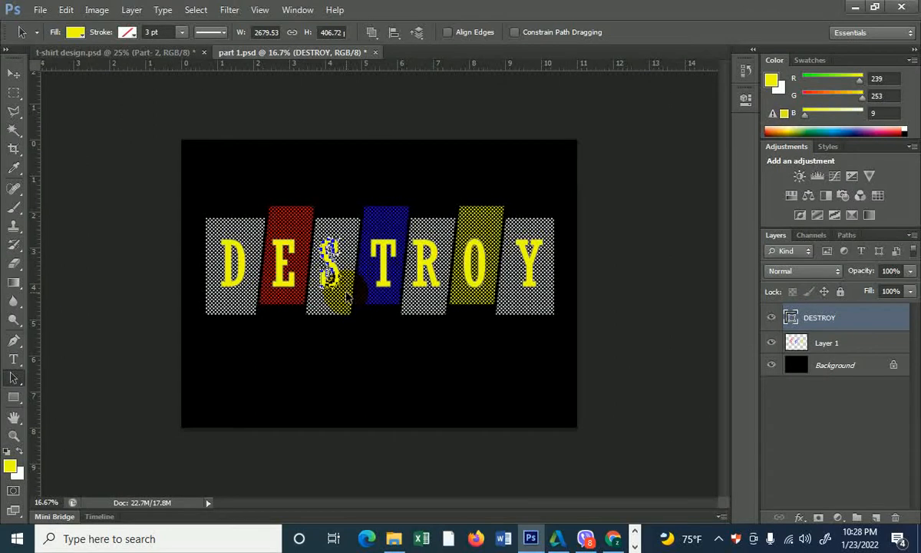
left_click(360, 365)
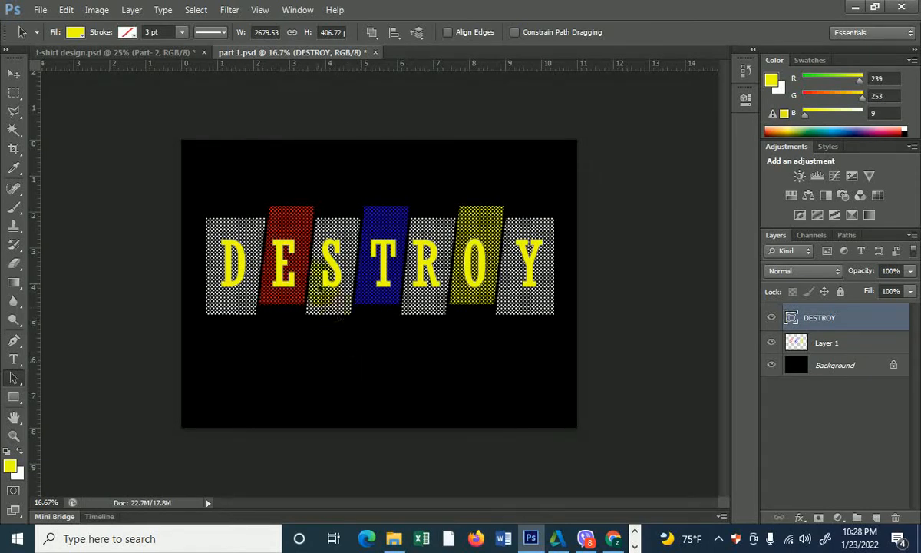
Step: Raise the letters E, T and O together to centre them vertically on their taller coloured stripes
left_click(282, 283)
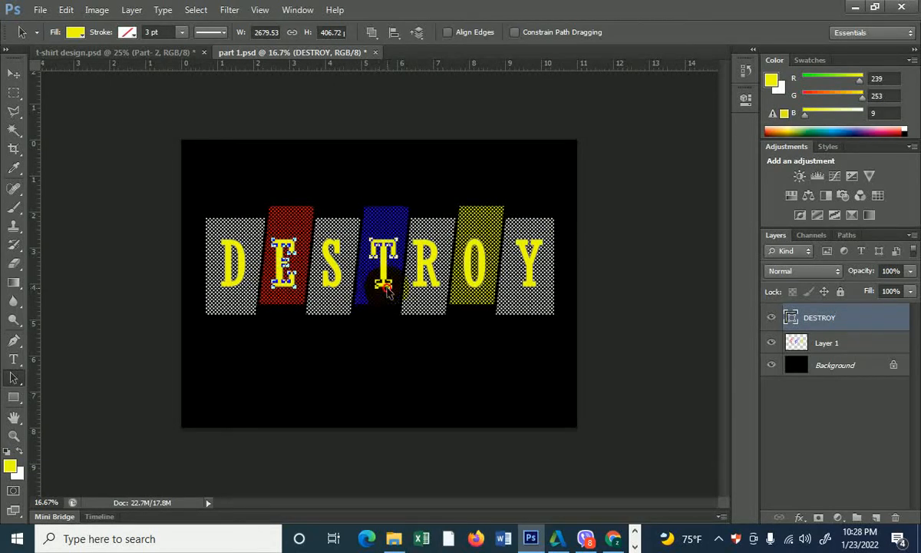
left_click(470, 283, "shift")
key("Up")
key("Up")
key("Up")
key("Up")
key("Up")
key("Up")
key("Up")
key("Up")
key("Up")
key("Up")
key("Up")
key("Up")
key("Up")
key("Up")
key("Up")
key("Up")
key("Up")
key("Down")
key("Down")
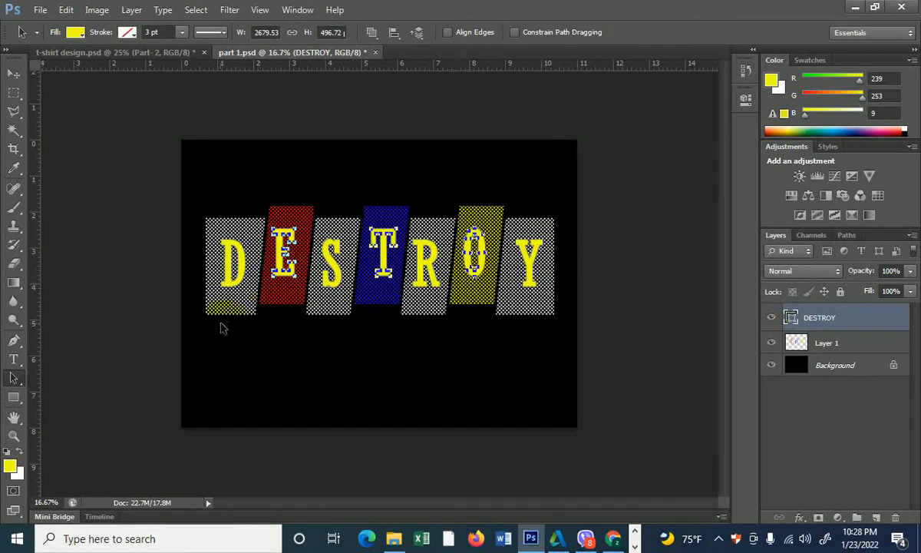
Step: Lower the letters D, S, R and Y together slightly on their white stripes, and deselect them
left_click(228, 285)
left_click(331, 269, "shift")
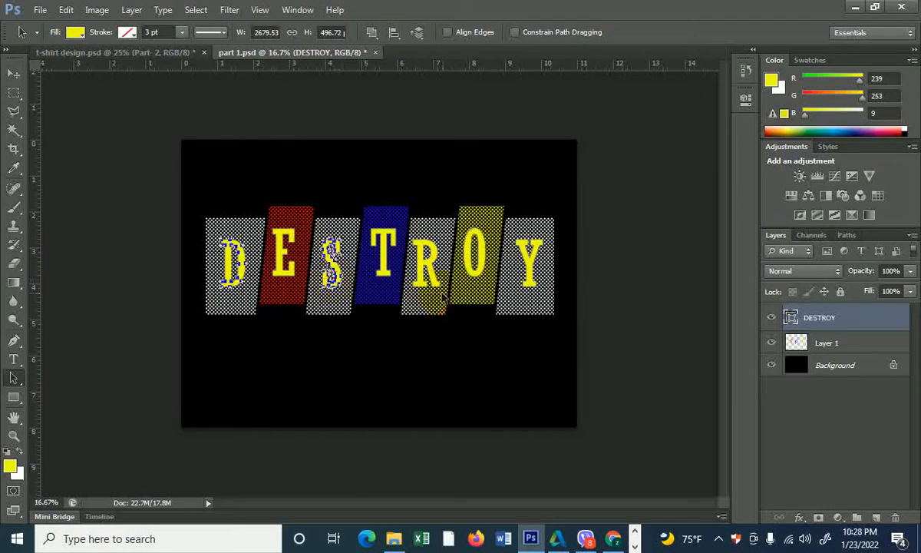
left_click(414, 273, "shift")
left_click(527, 278, "shift")
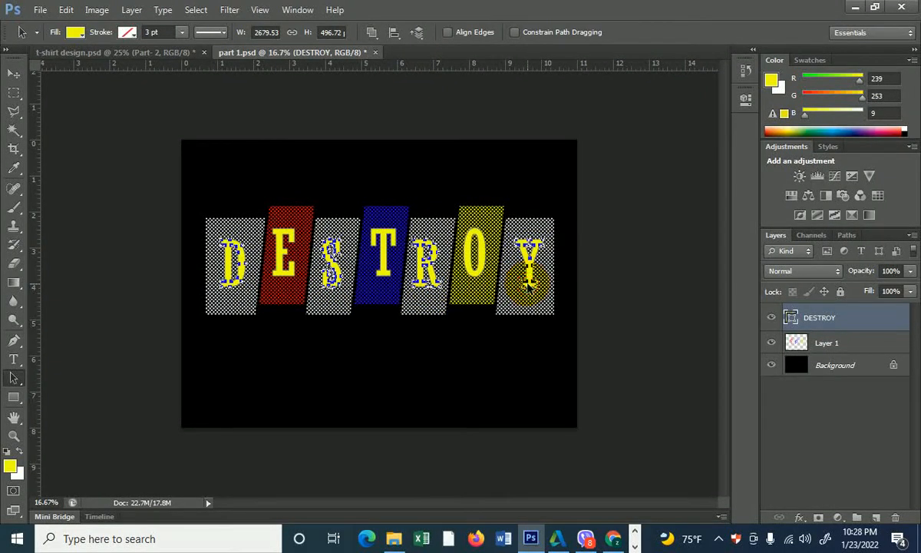
key("Down")
key("Down")
key("Down")
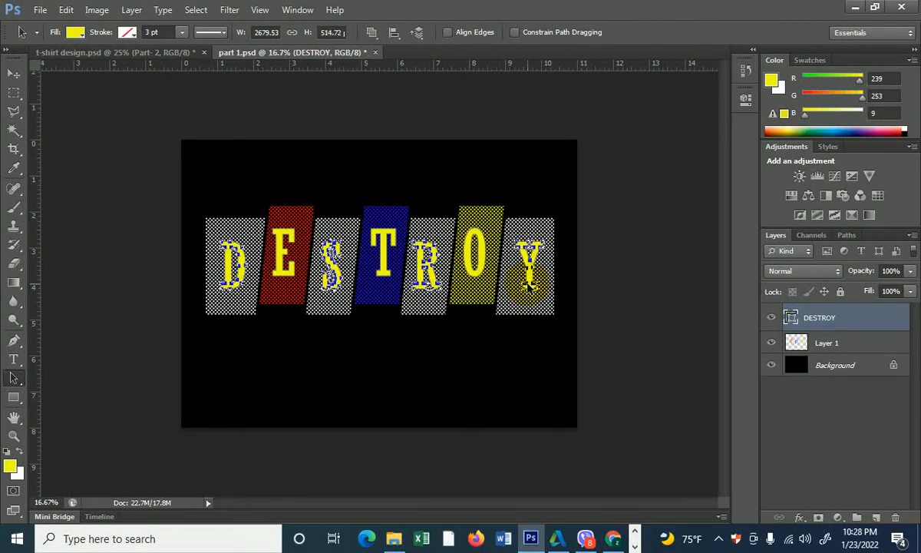
left_click(509, 358)
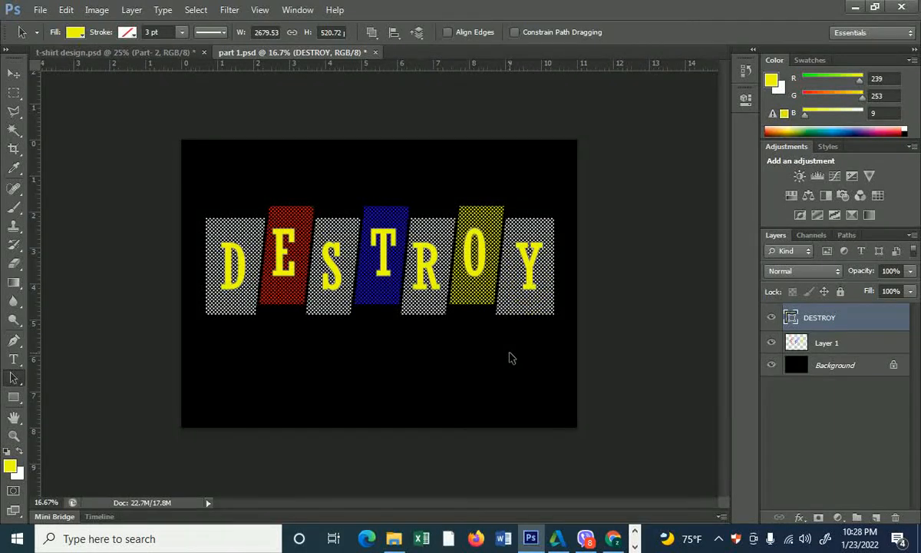
Step: Recolour the DESTROY shape layer black and add a white (RGB 255, 255, 255) outside stroke about 8 px wide
left_click(853, 321)
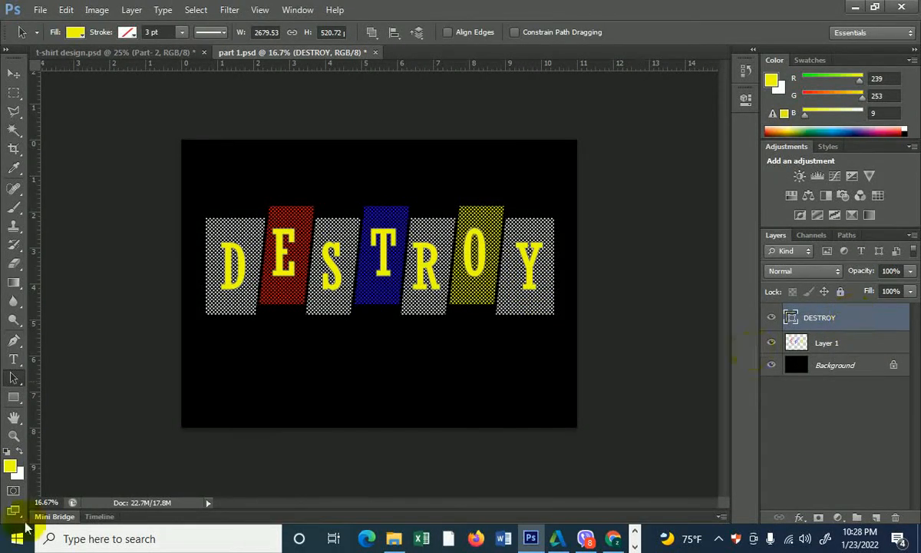
left_click(7, 453)
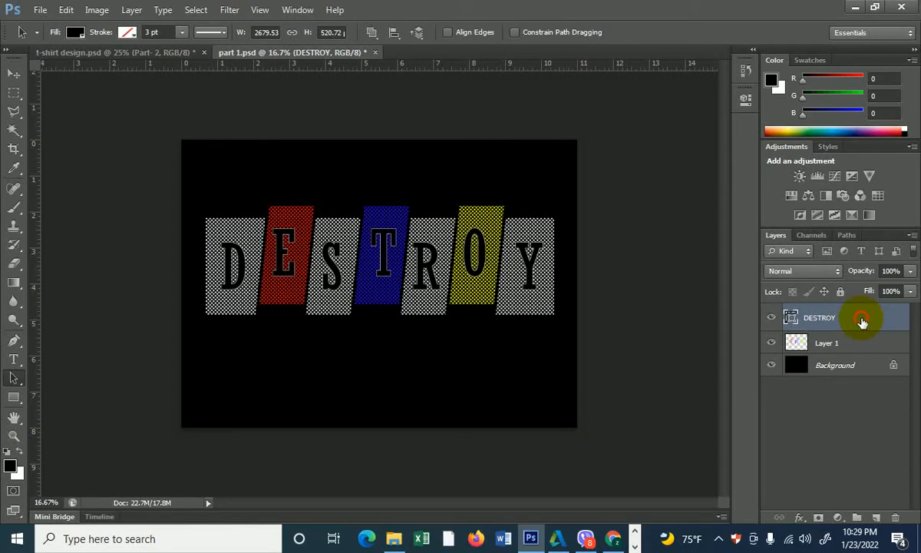
double_click(837, 319)
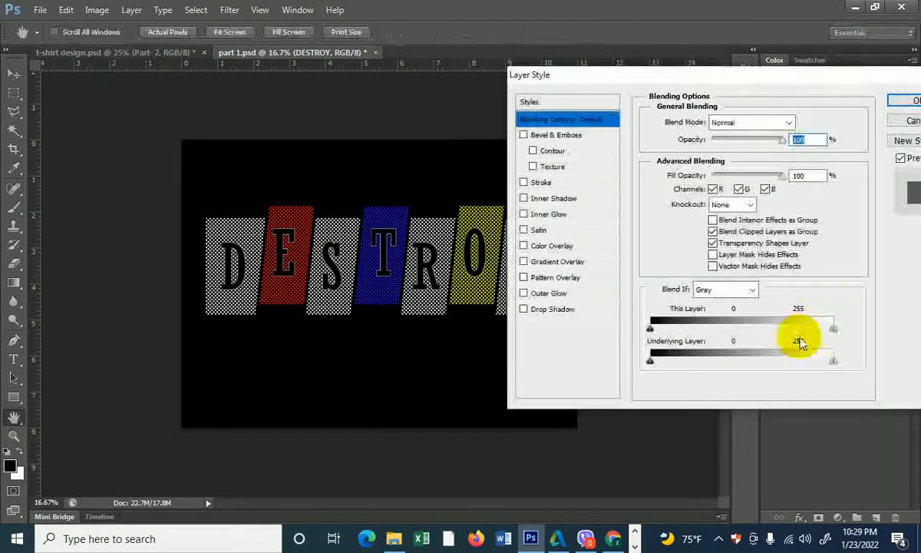
left_click(540, 182)
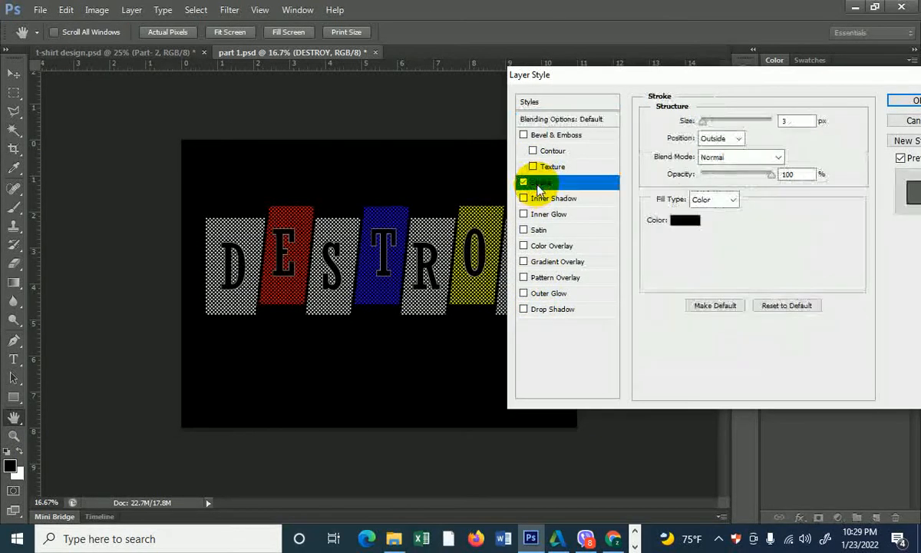
left_click(688, 221)
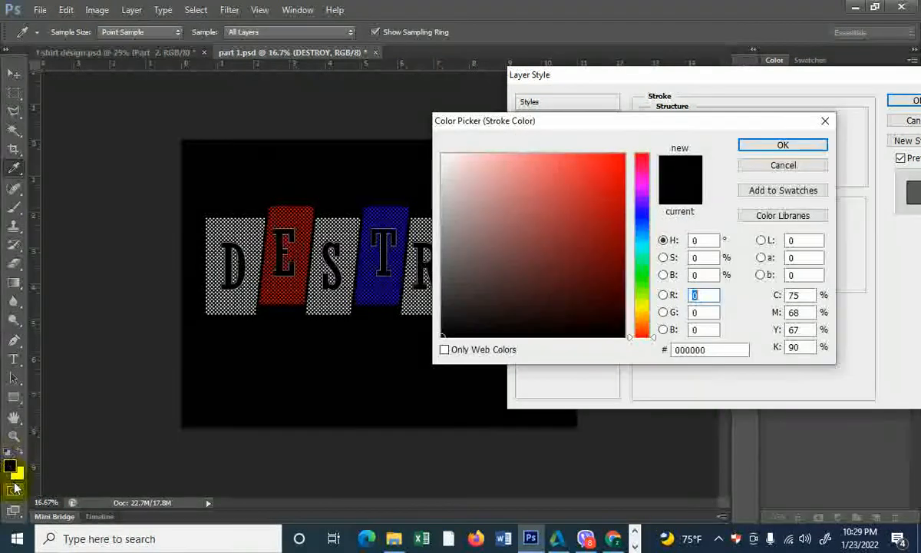
left_click(24, 473)
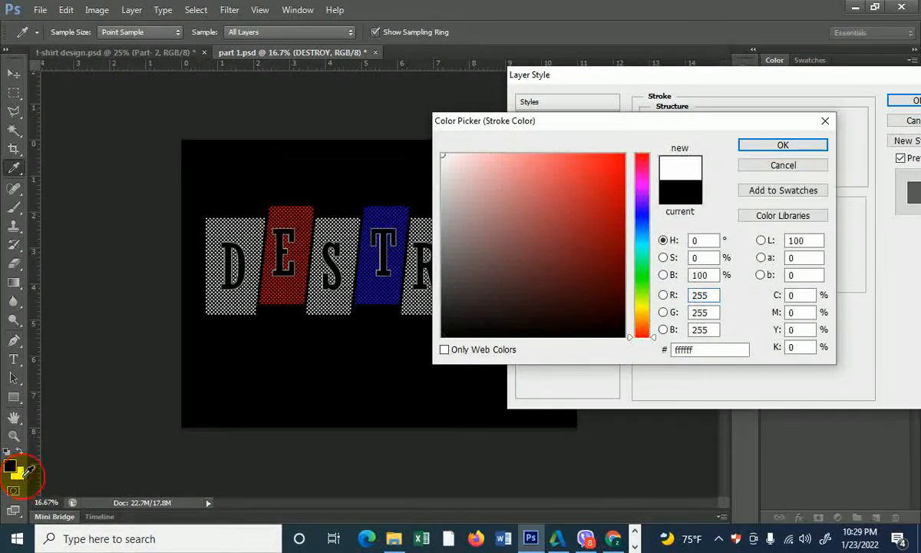
left_click(816, 147)
left_click_drag(707, 122, 708, 124)
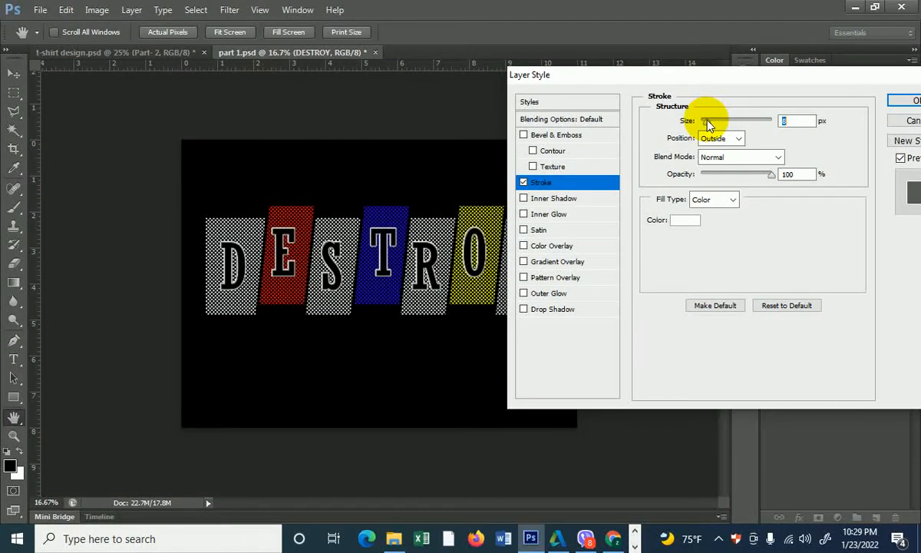
left_click(895, 102)
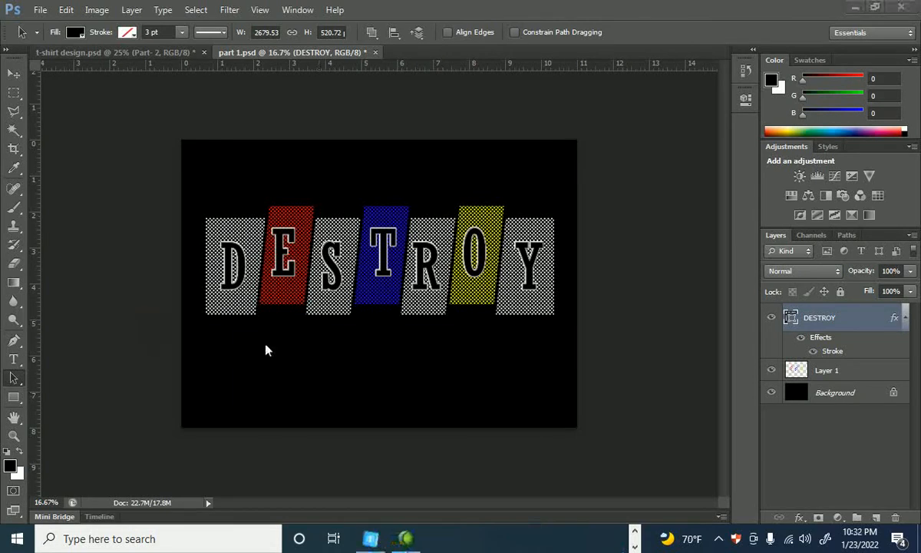
Step: Place EVERYTHING.jpg in the design, scale it to about 24.4%, and position it below centre over the DESTROY lettering
left_click(259, 339)
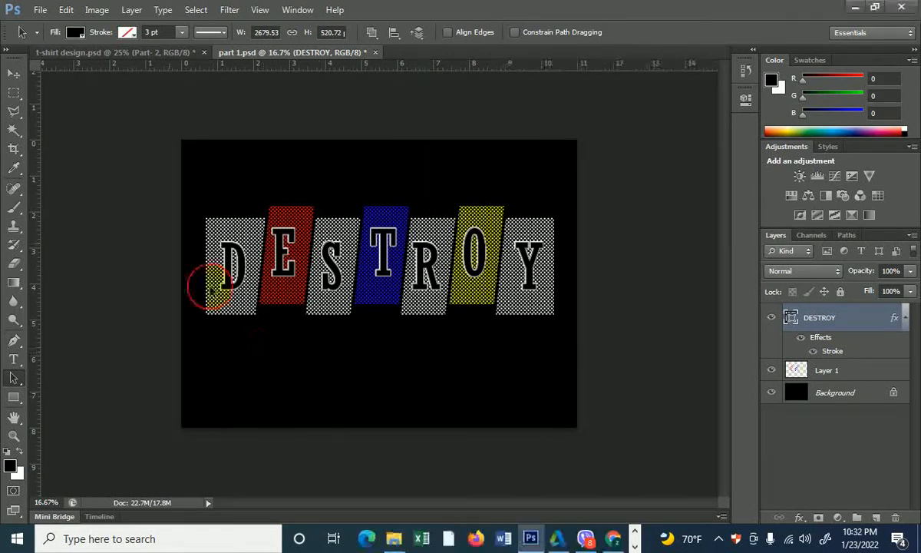
left_click(42, 11)
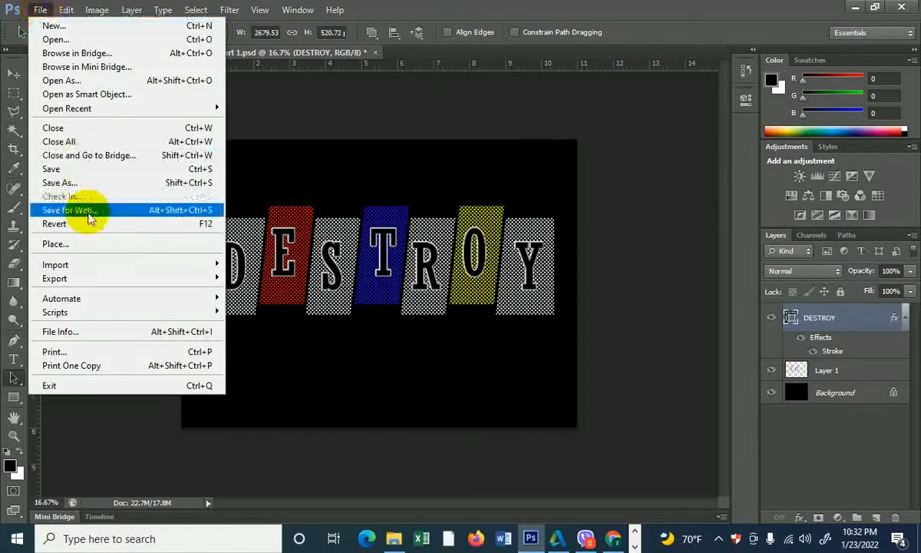
left_click(108, 247)
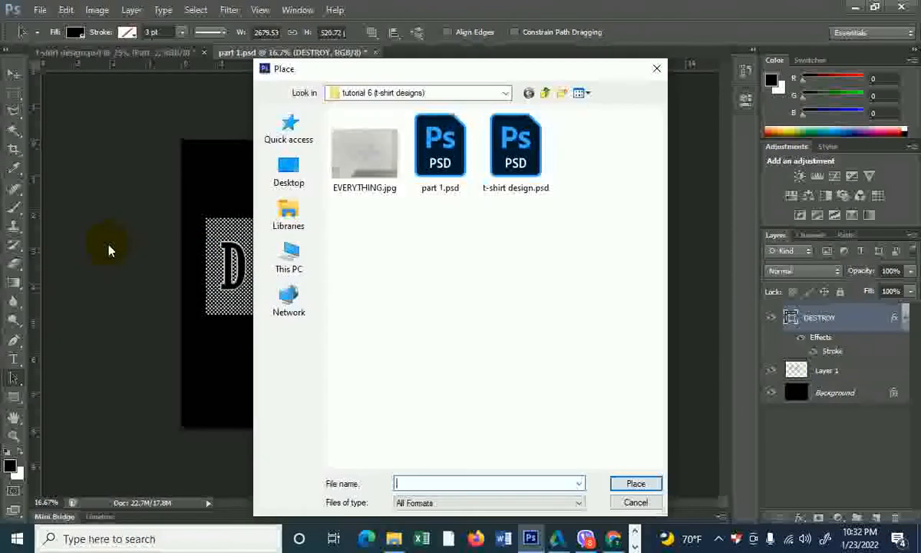
left_click(366, 176)
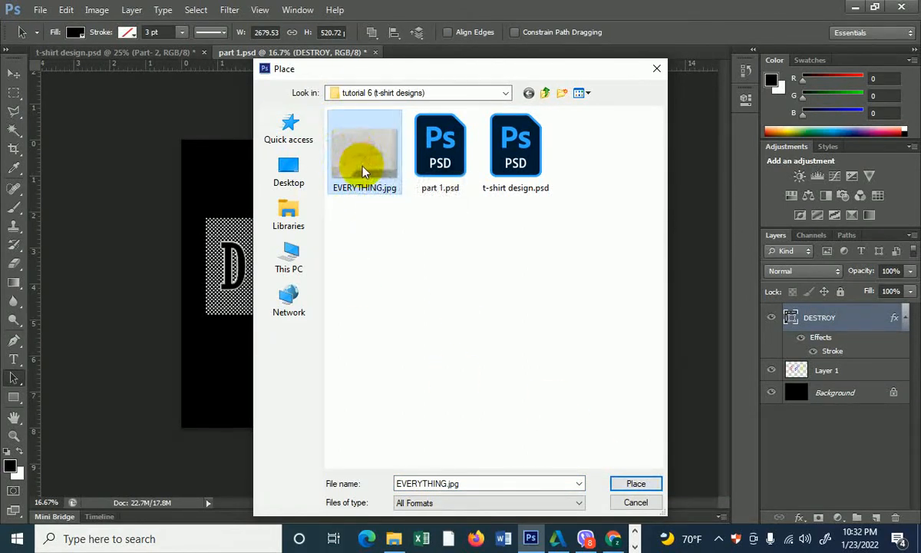
left_click(635, 486)
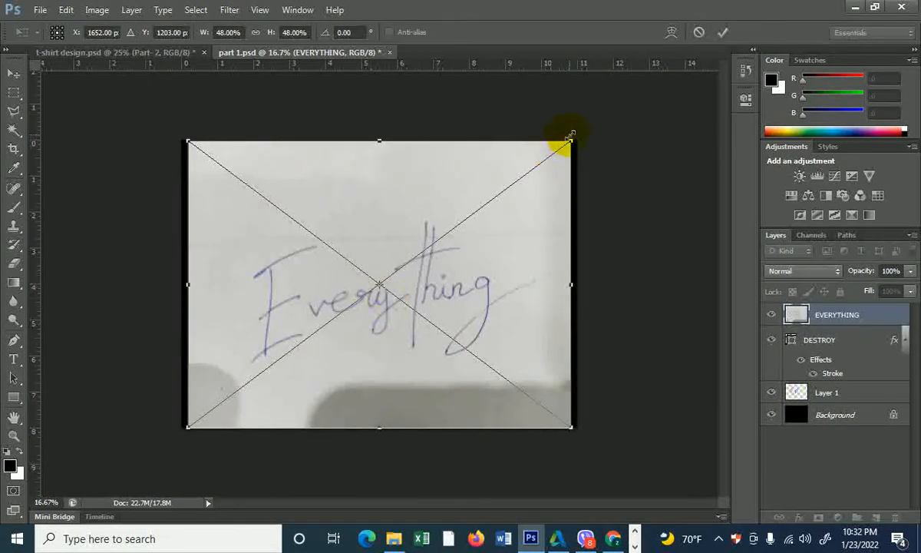
left_click_drag(568, 140, 478, 218)
left_click_drag(431, 265, 434, 290)
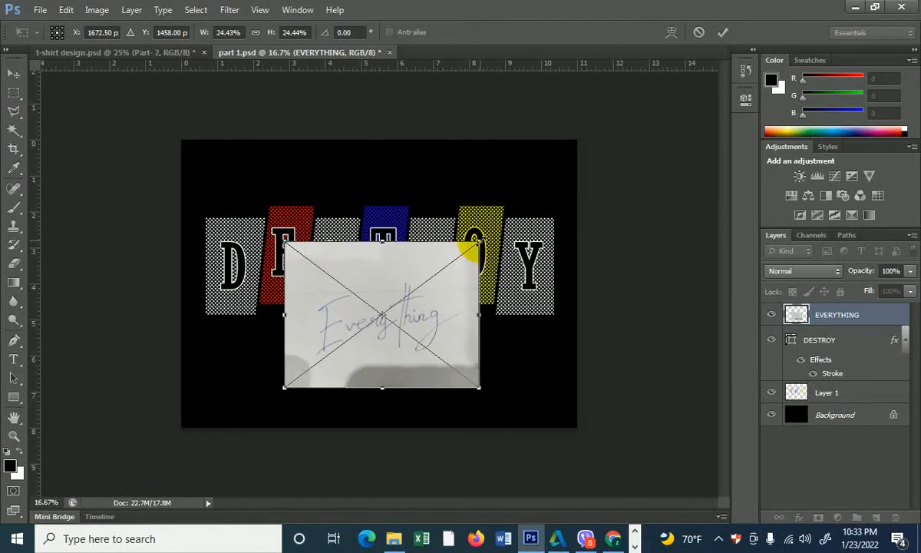
left_click(723, 32)
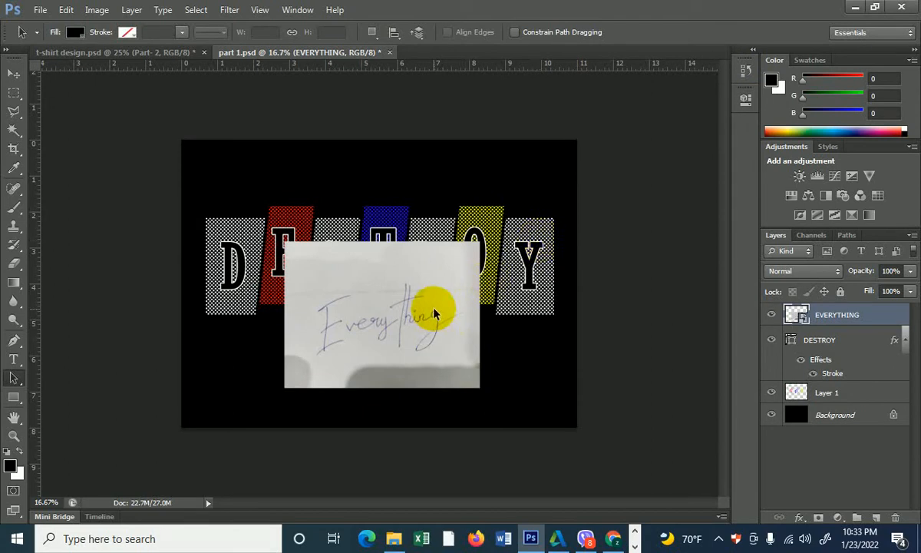
Step: Trace the upper bar of the handwritten E as an open curved path with the Pen tool
key("ctrl+plus")
key("ctrl+plus")
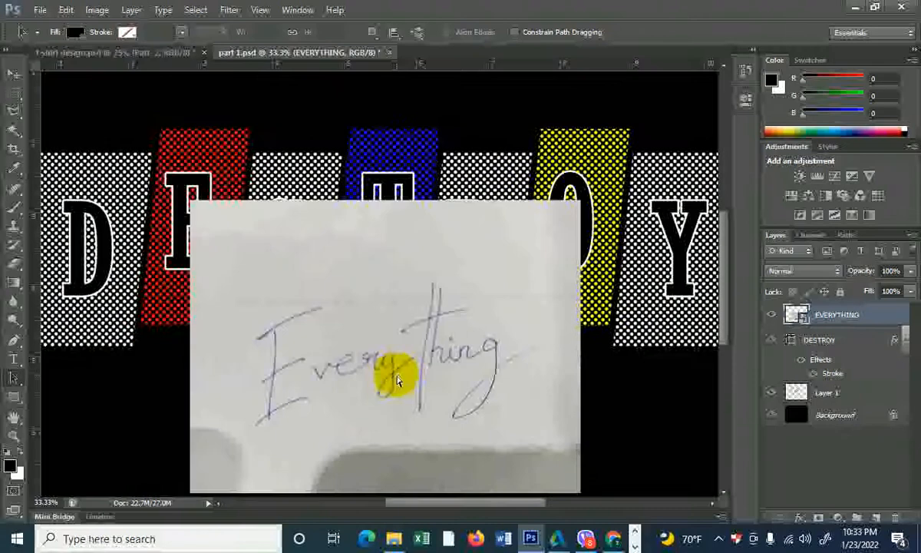
key("ctrl+plus")
left_click_drag(413, 376, 433, 236)
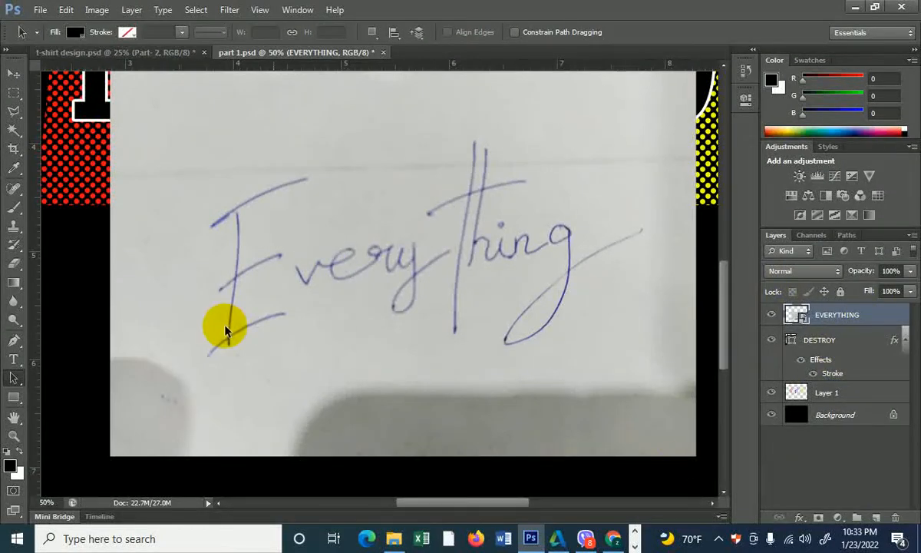
left_click(14, 341)
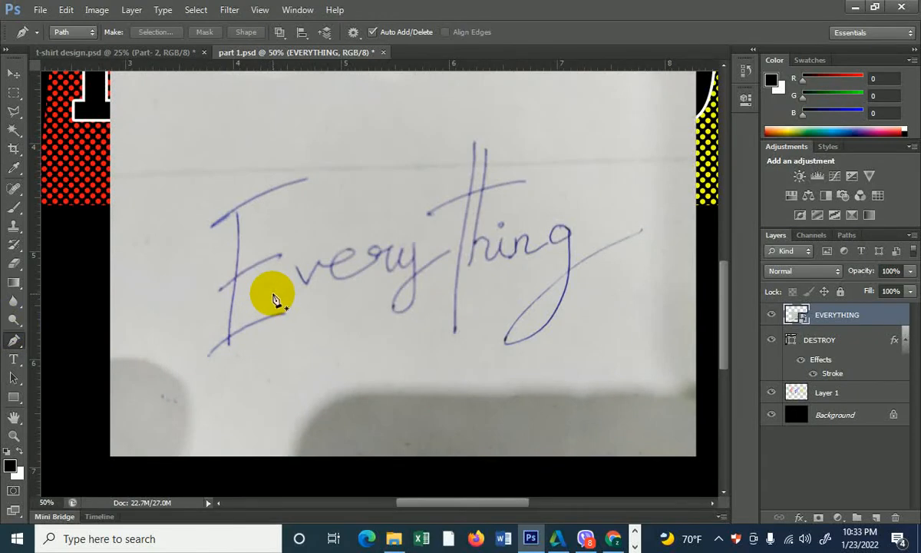
scroll(256, 278, "up", 1)
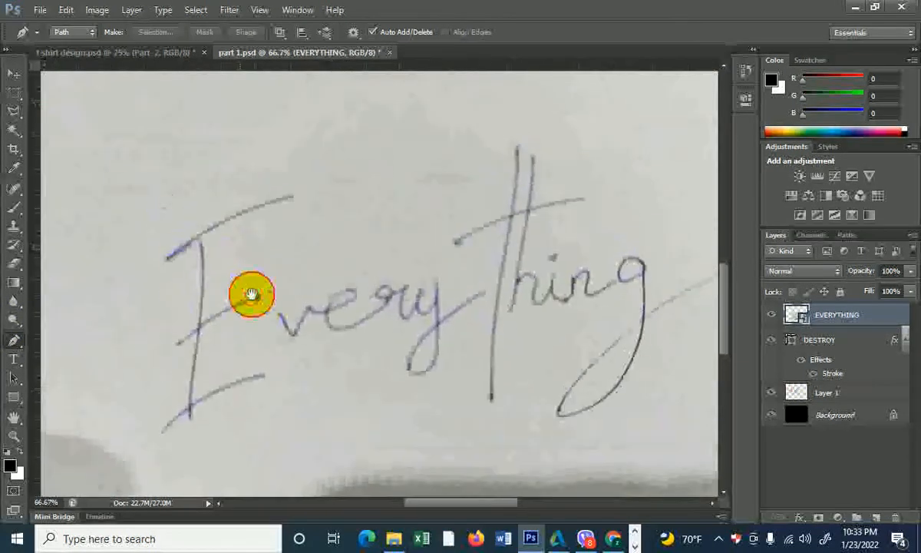
left_click(168, 260)
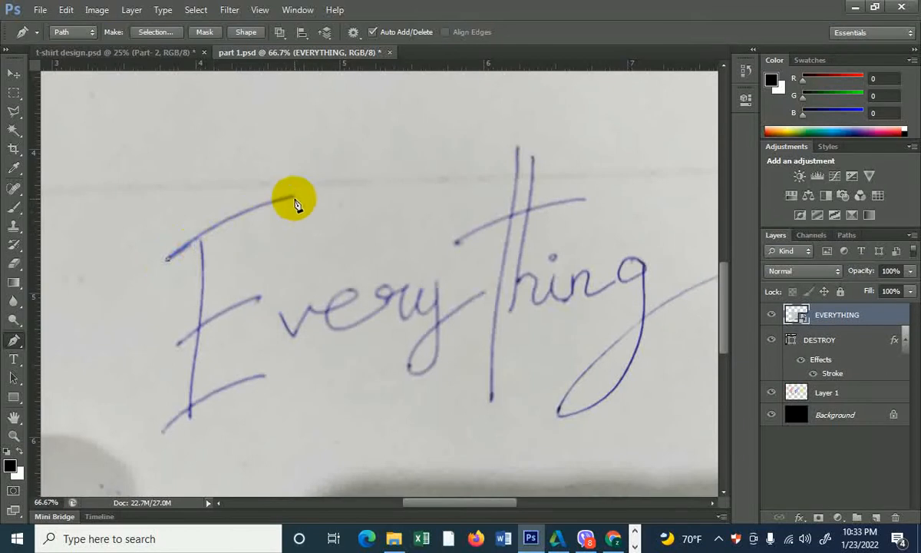
left_click_drag(317, 195, 362, 184)
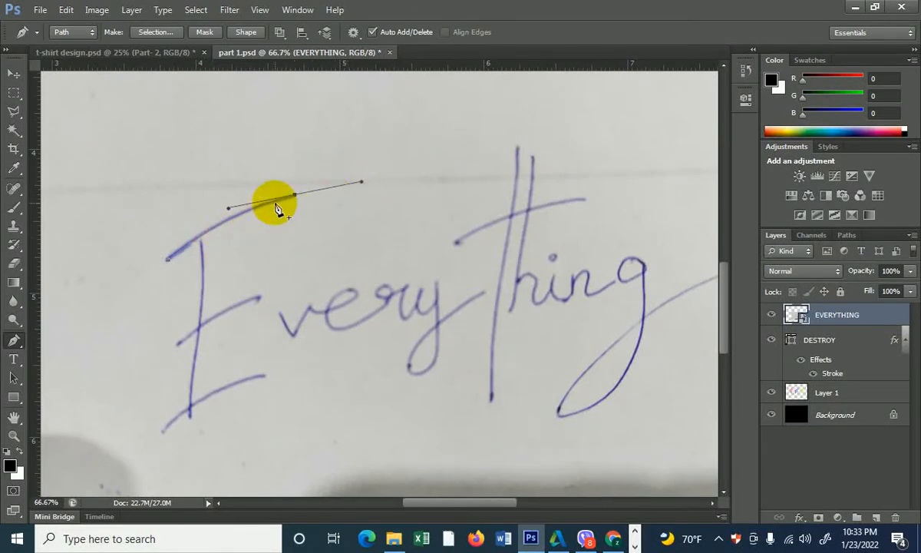
left_click(282, 237, "ctrl")
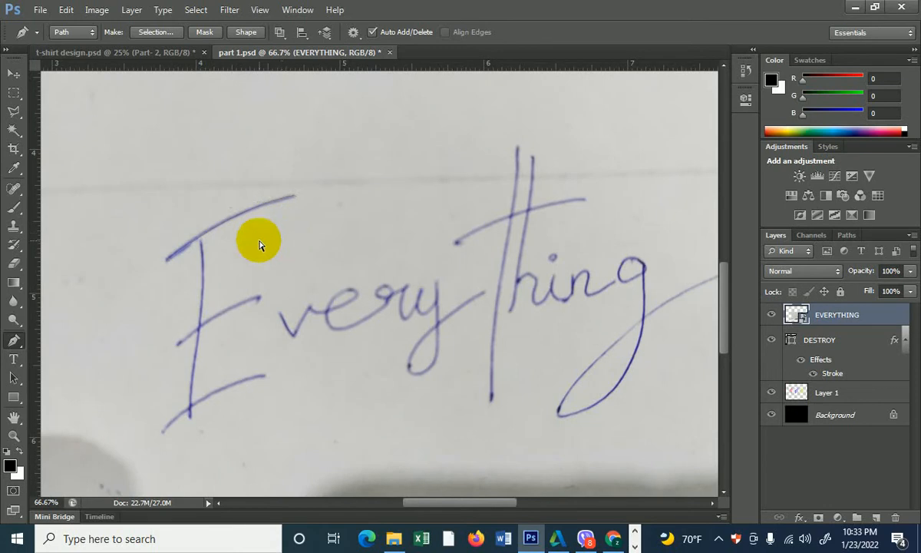
Step: Trace the vertical stem of the handwritten E as a separate open path
left_click(200, 238)
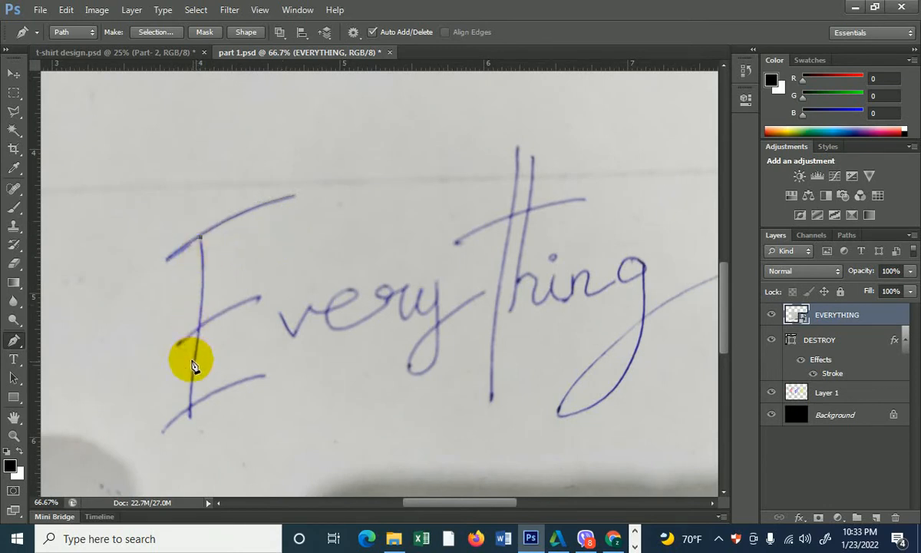
left_click_drag(191, 364, 190, 416)
left_click(190, 419)
left_click(223, 431, "ctrl")
Step: Trace the middle bar of the E as an open path, redrawing its end point to follow the handwriting
left_click(178, 346)
left_click_drag(241, 305, 254, 301)
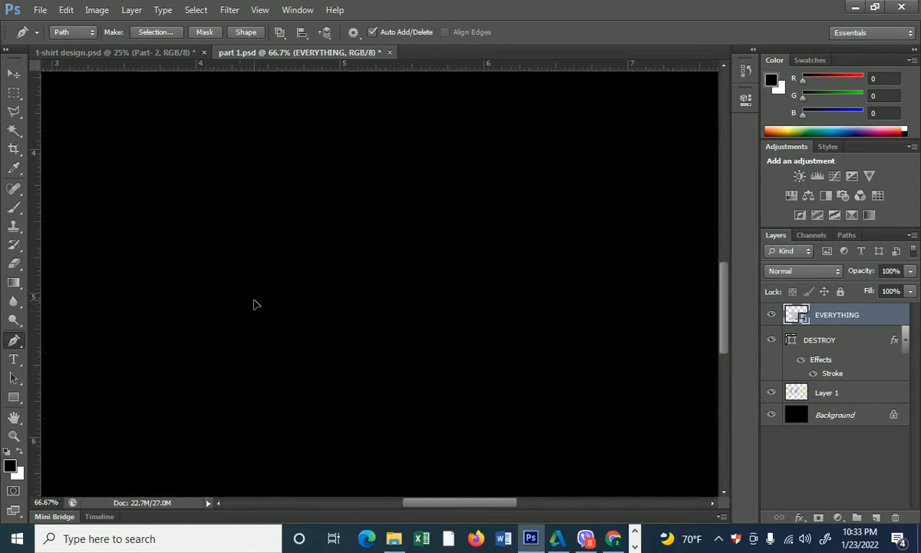
key("ctrl+minus")
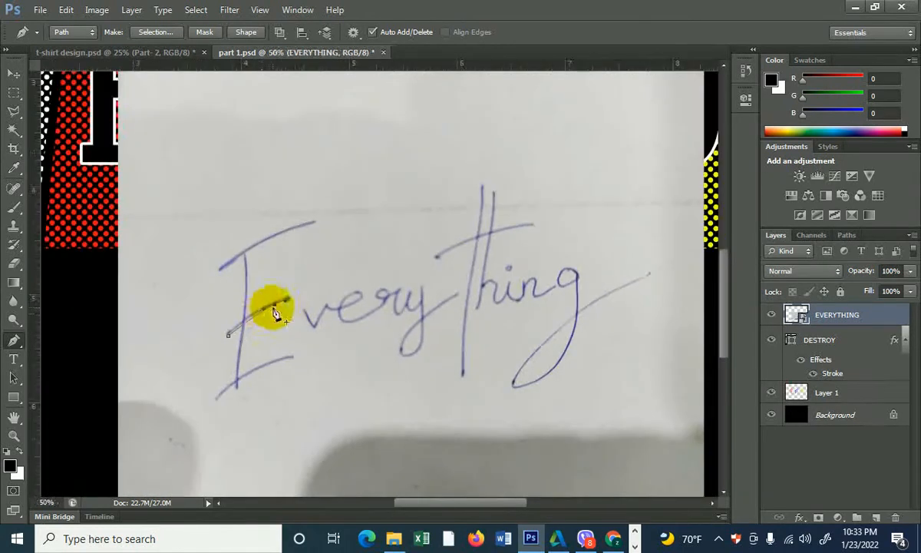
key("ctrl+z")
left_click(291, 301)
left_click_drag(290, 300, 312, 304)
left_click(299, 345, "ctrl")
Step: Trace the lowest bar of the handwritten E as an open curved path
left_click(216, 399)
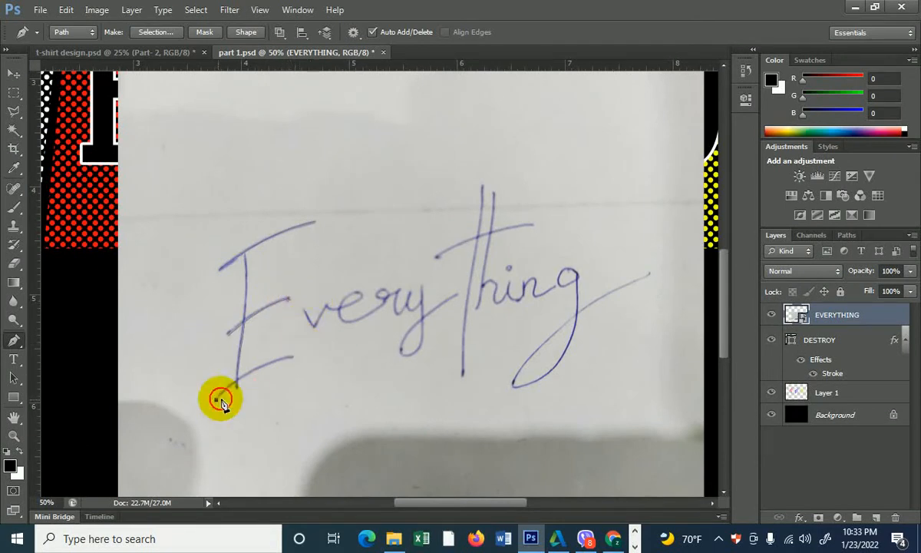
left_click_drag(292, 361, 348, 343)
left_click(326, 384, "ctrl")
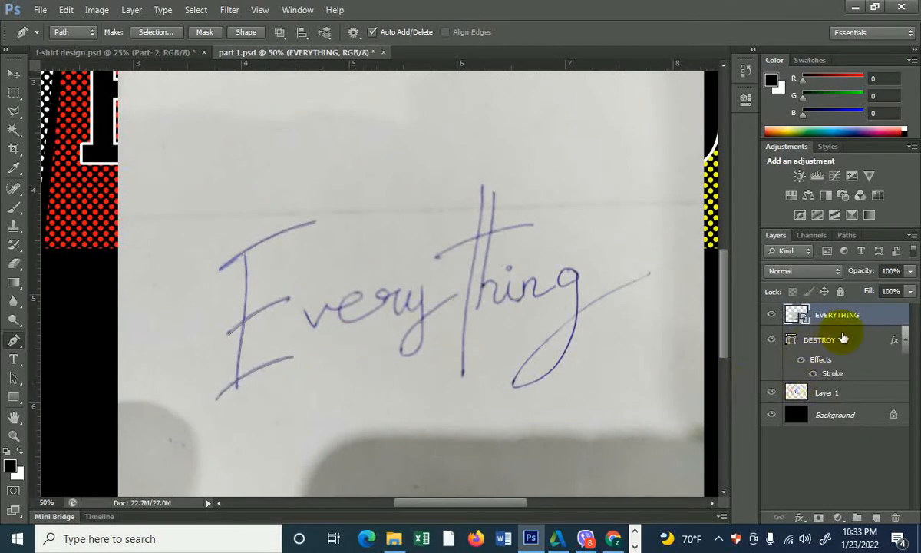
Step: Add a new layer and stroke the traced E paths on it in black with a 26 px hard round brush
left_click(877, 517)
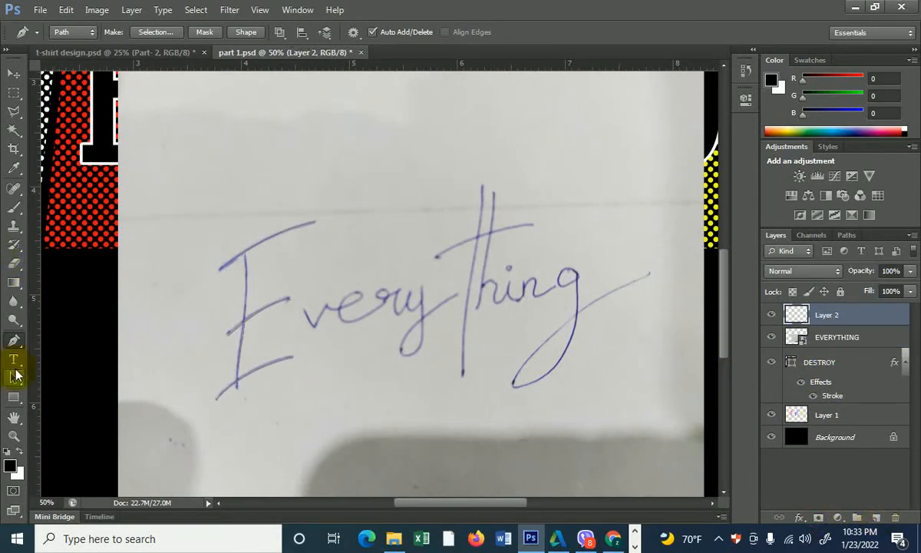
left_click(15, 206)
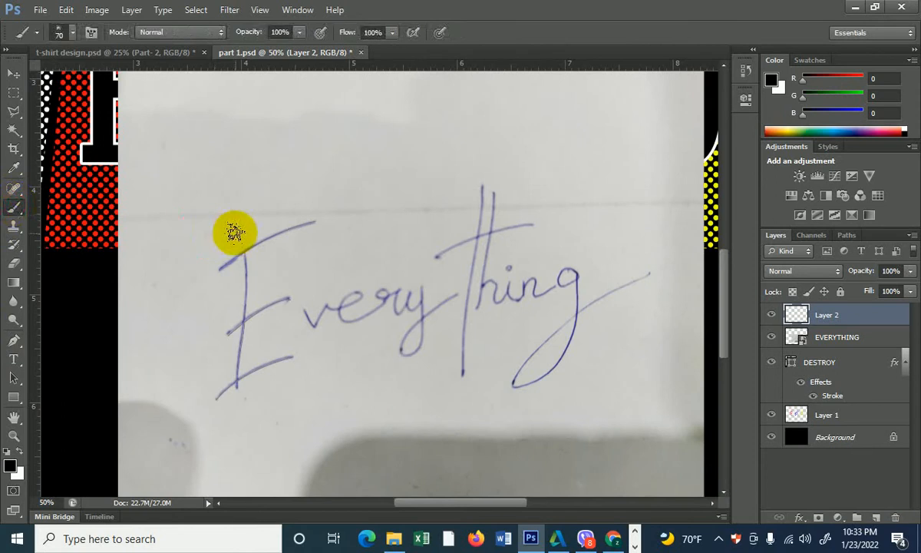
right_click(235, 233)
left_click(285, 333)
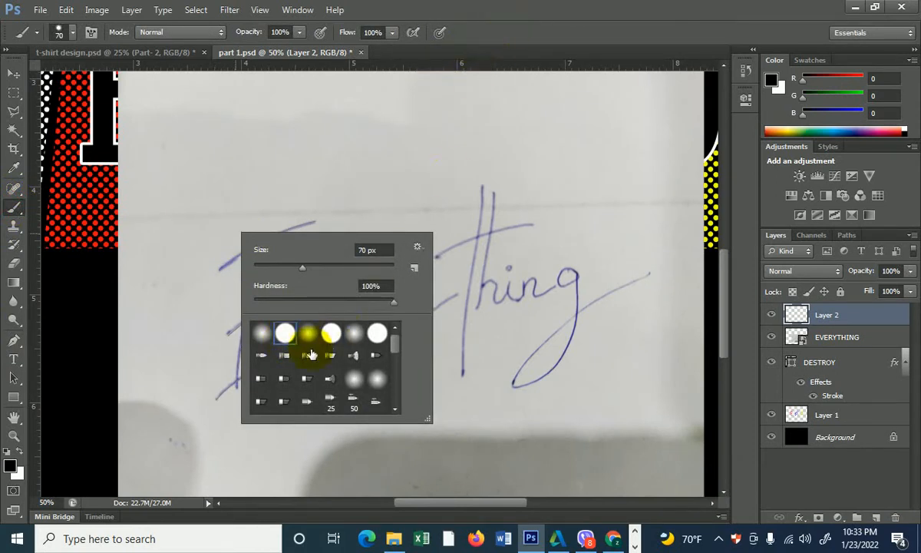
left_click(382, 217)
right_click(381, 222)
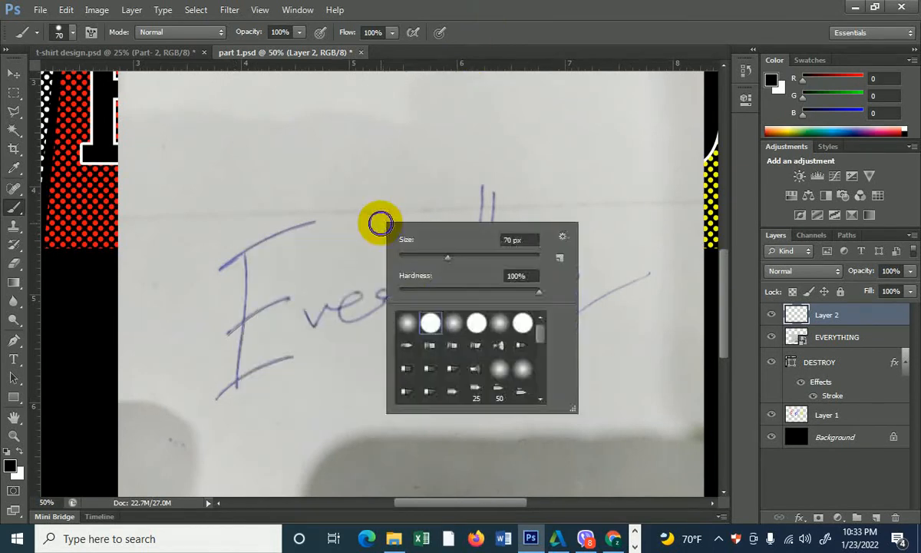
left_click_drag(448, 256, 413, 259)
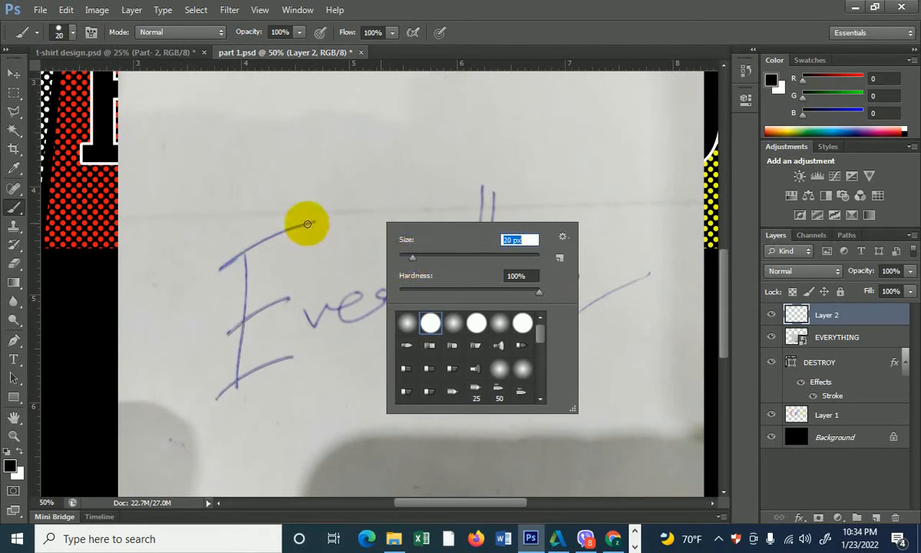
left_click_drag(419, 263, 420, 261)
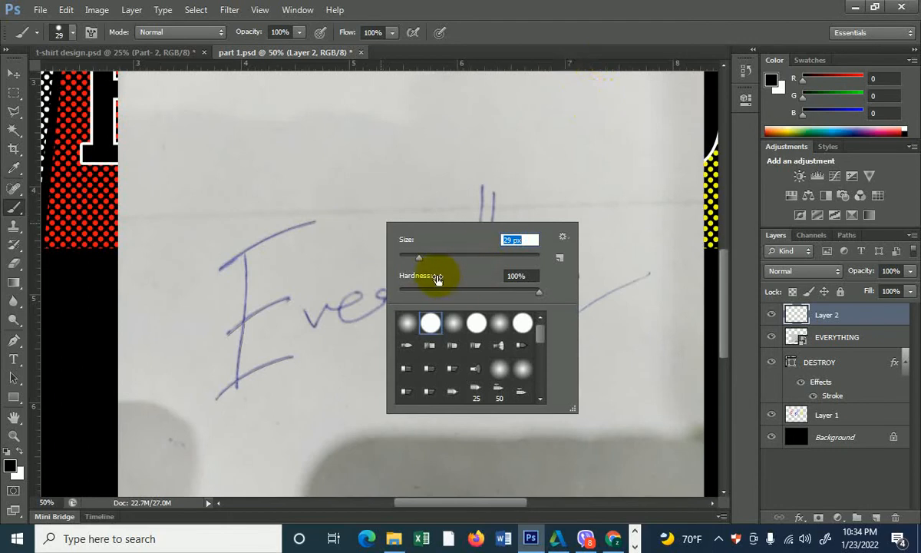
left_click_drag(419, 259, 417, 259)
left_click(486, 43)
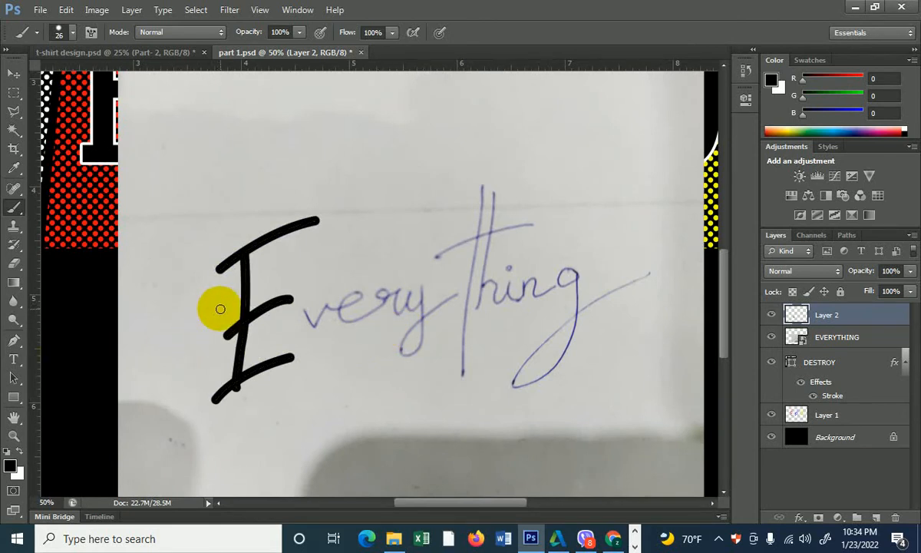
Step: Trace the handwritten v and e as one continuous path with the Pen tool, adjusting the curve under the e
left_click(11, 343)
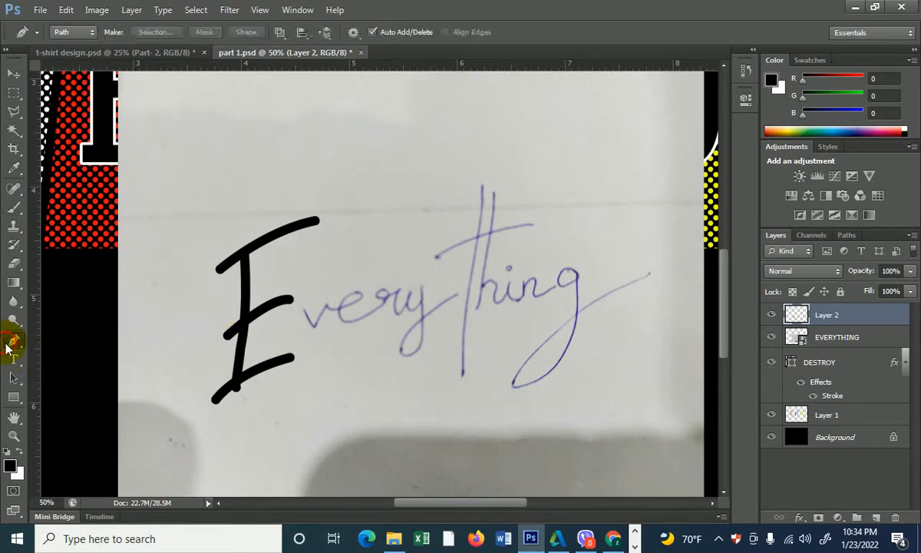
left_click(299, 310)
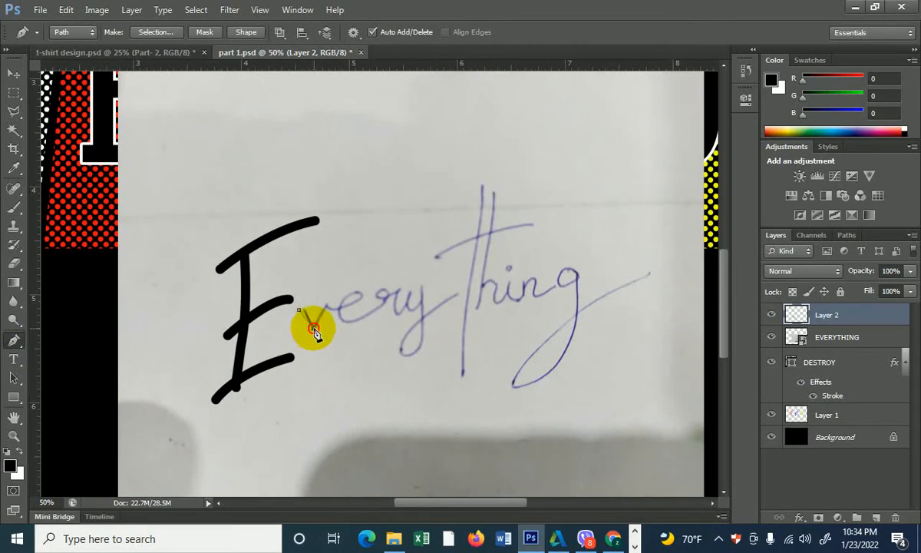
left_click_drag(312, 328, 318, 339)
left_click(313, 327)
left_click(324, 306)
left_click_drag(357, 300, 376, 298)
left_click(350, 294)
left_click_drag(345, 321, 389, 291)
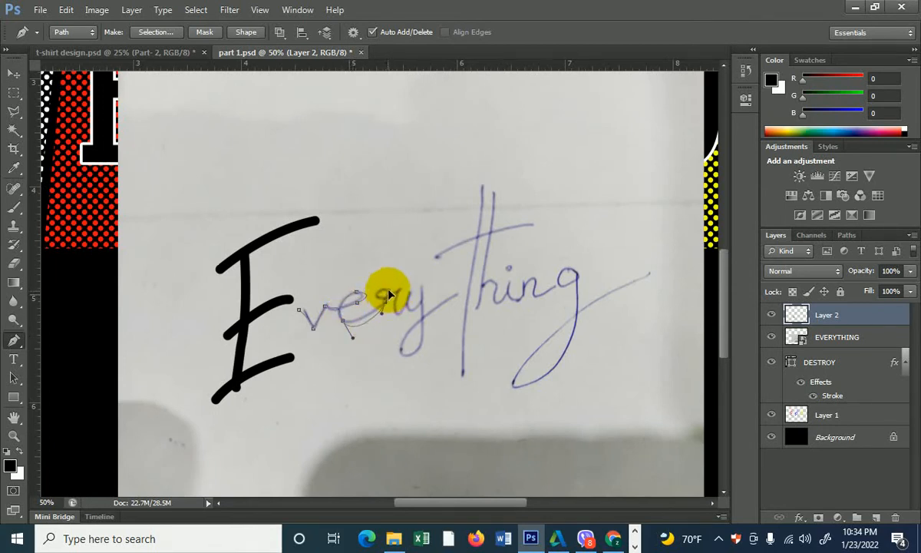
left_click_drag(352, 338, 356, 332)
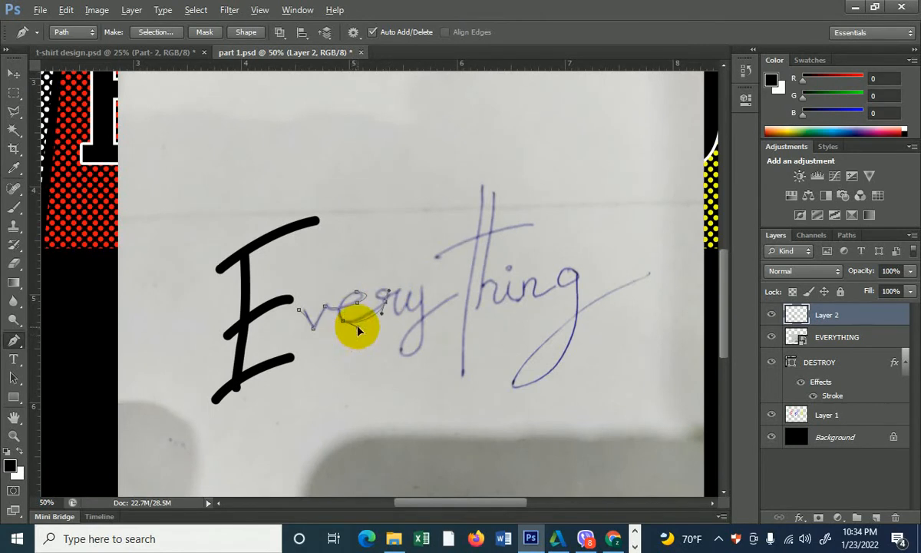
Step: Continue the path along the handwritten r and the upper strokes of the y
key("ctrl+plus")
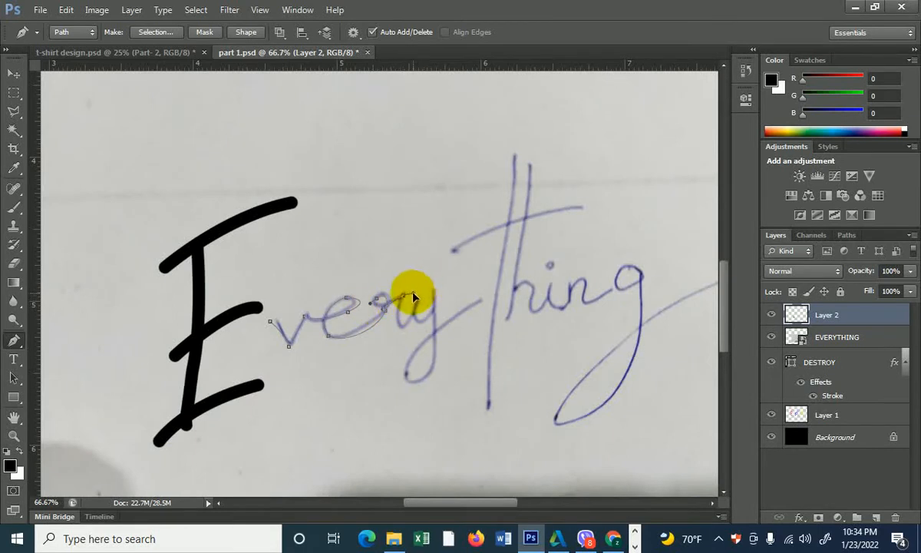
mouse_move(407, 328)
left_mouse_down()
mouse_move(419, 326)
mouse_move(416, 314)
left_mouse_up()
left_click(419, 298)
left_click(434, 293)
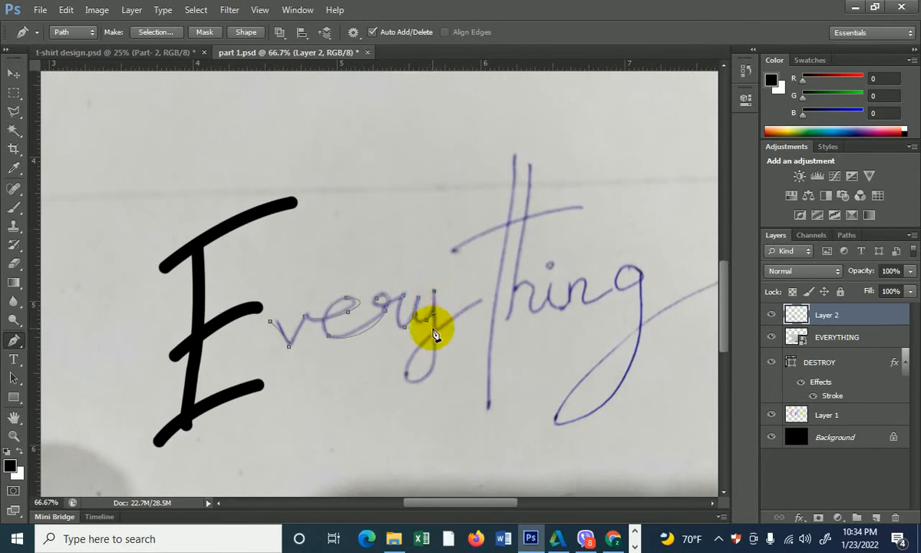
Step: Continue the traced path down the handwritten y, around its lower loop and out along the tail toward the t
left_click(435, 343)
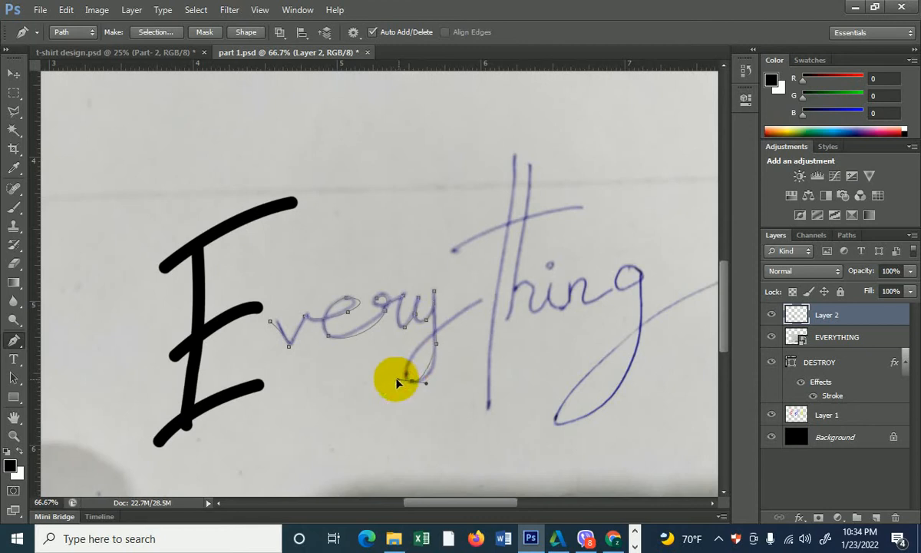
left_click_drag(391, 374, 387, 374)
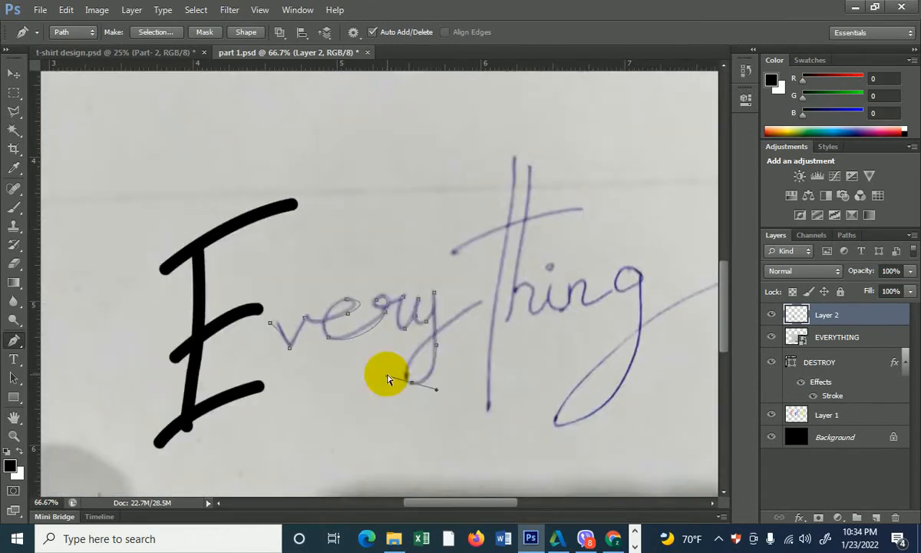
key("ctrl+minus")
left_click_drag(454, 306, 486, 290)
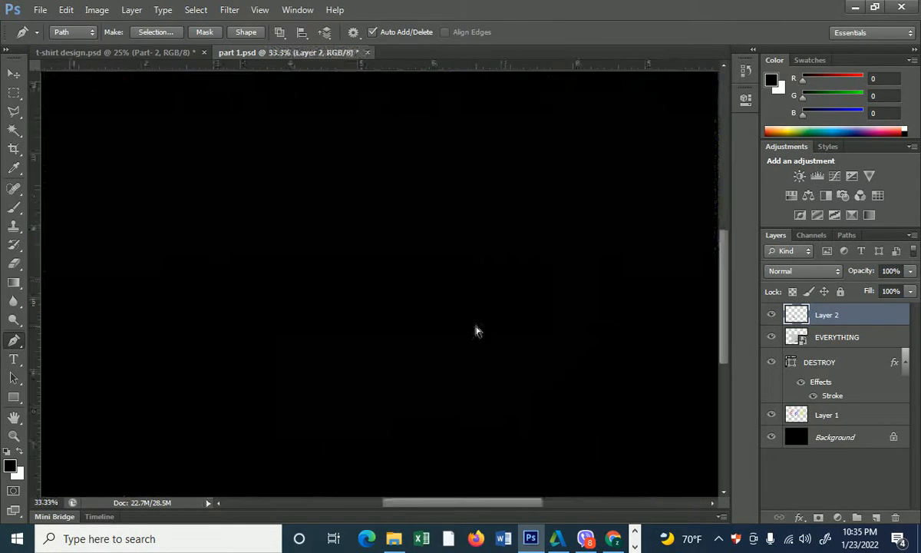
Step: Stroke the traced very path in black with the 26 px brush and hide the path
left_click_drag(476, 329, 447, 367)
left_click(14, 206)
key("Return")
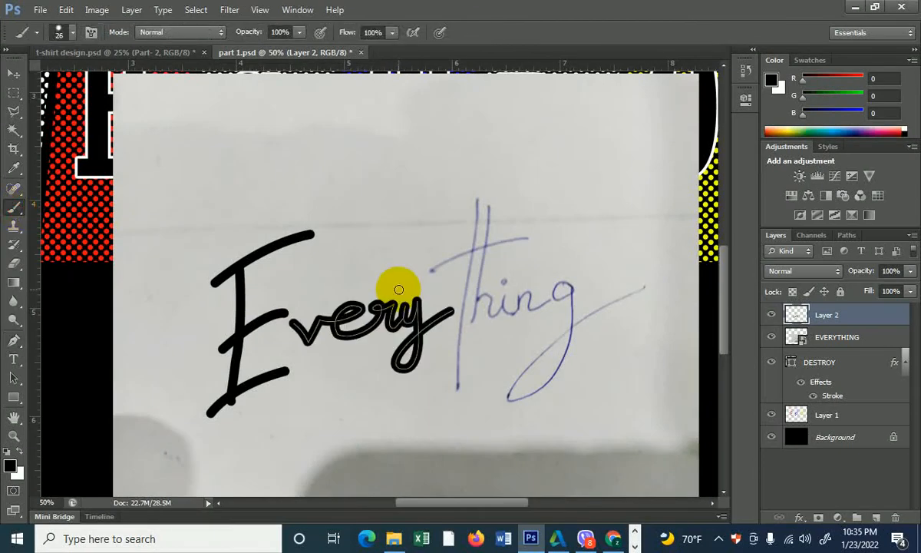
key("ctrl+h")
left_click_drag(449, 294, 383, 322)
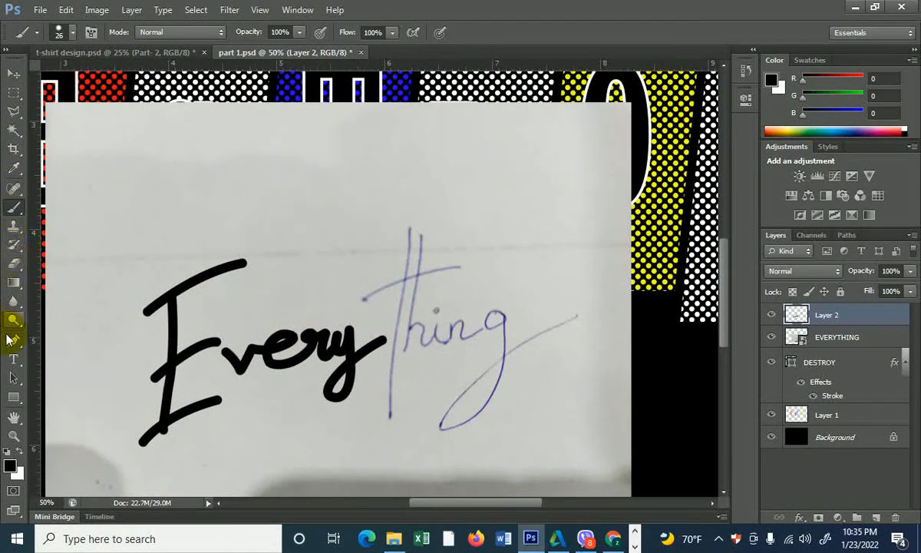
Step: Trace the crossbar of the handwritten t as a curved path, stroke it with the black brush and delete the path
left_click(10, 338)
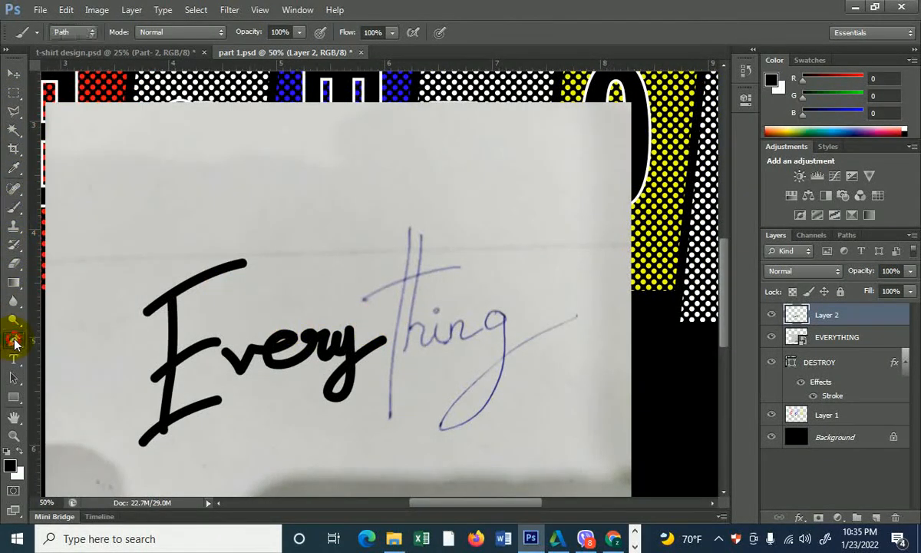
left_click(363, 299)
left_click_drag(459, 268, 484, 270)
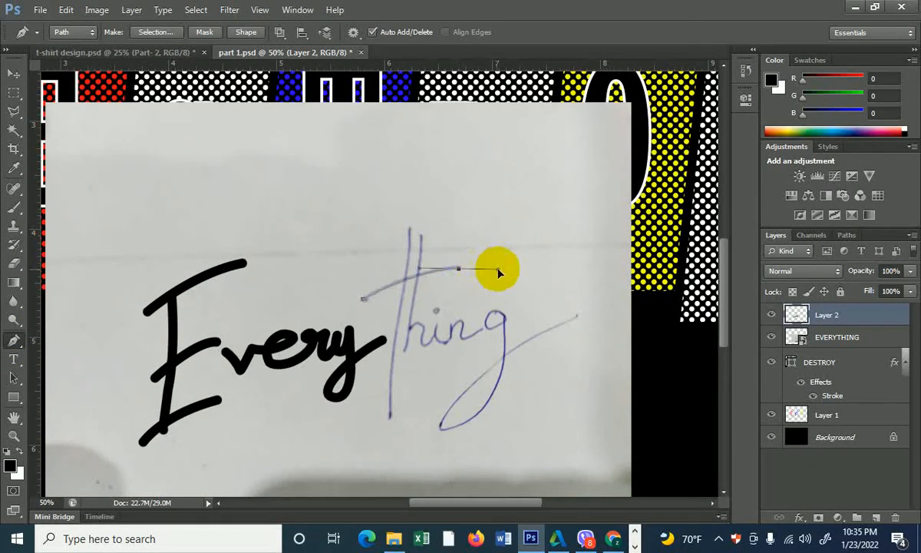
key("b")
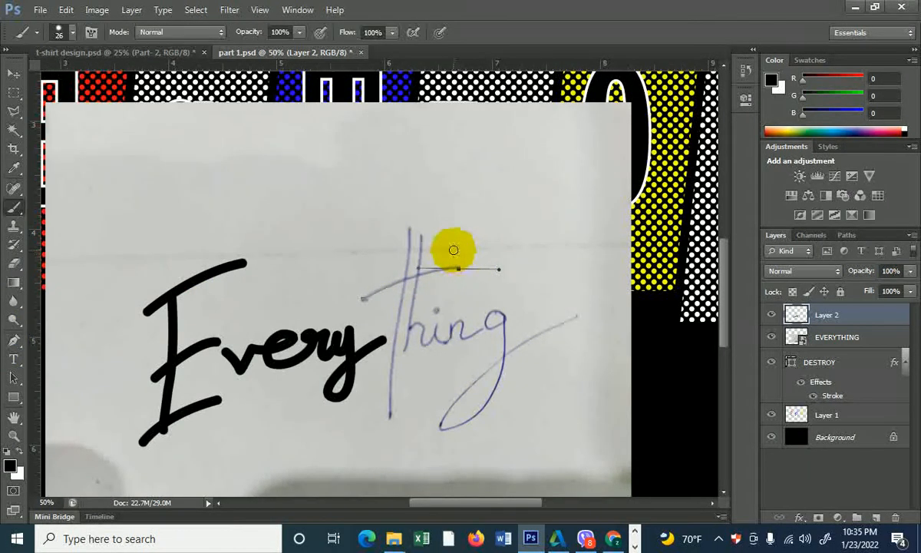
key("Return")
key("Delete")
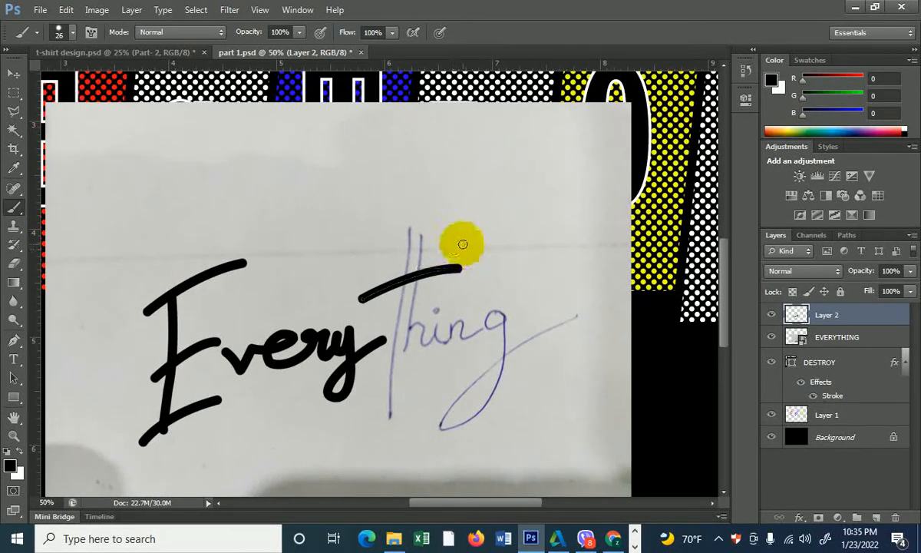
Step: Trace the tall stems of the handwritten t and h as separate paths and stroke each with the 26 px black brush
key("p")
left_click(408, 228)
left_click_drag(392, 347, 396, 401)
left_click(392, 421)
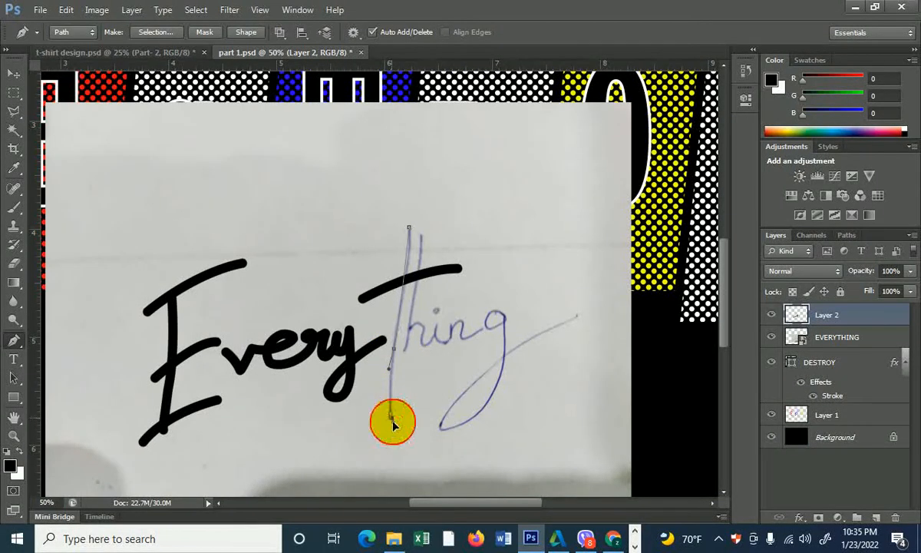
key("b")
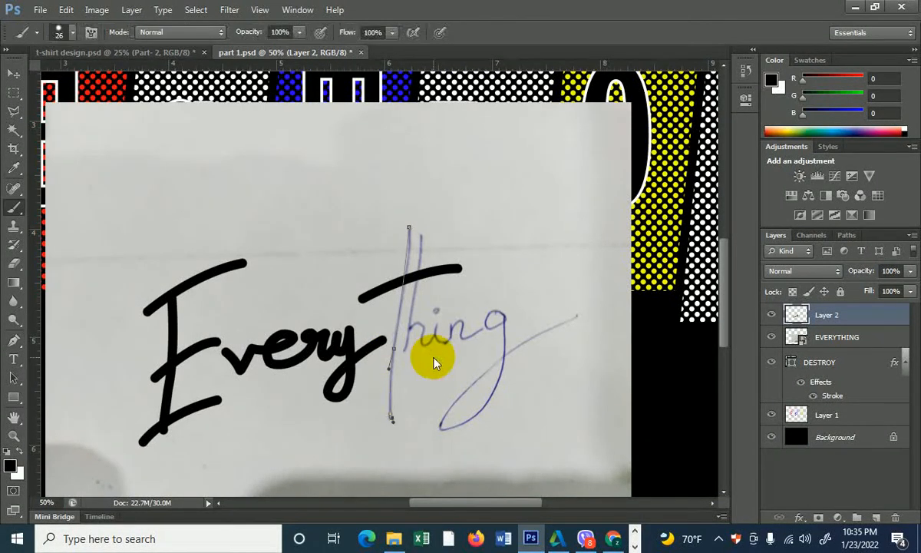
key("Return")
key("ctrl+h")
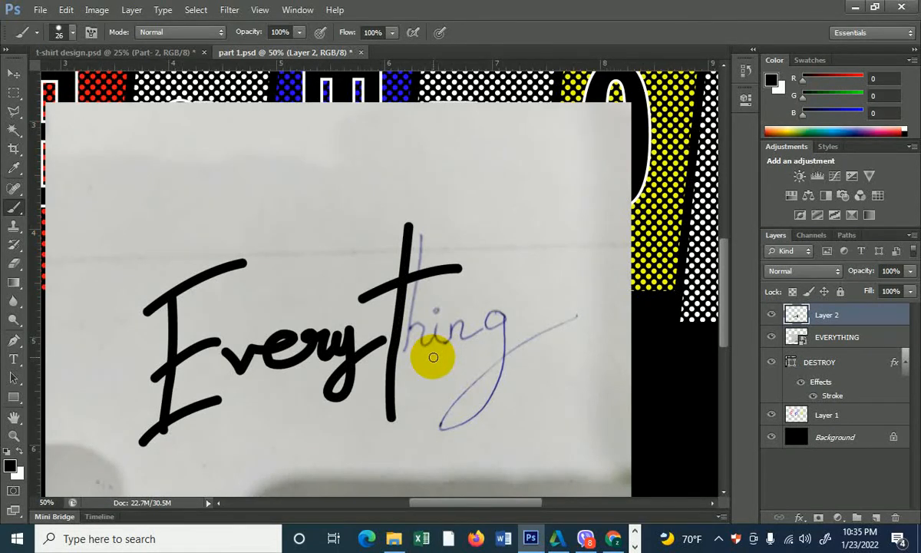
key("p")
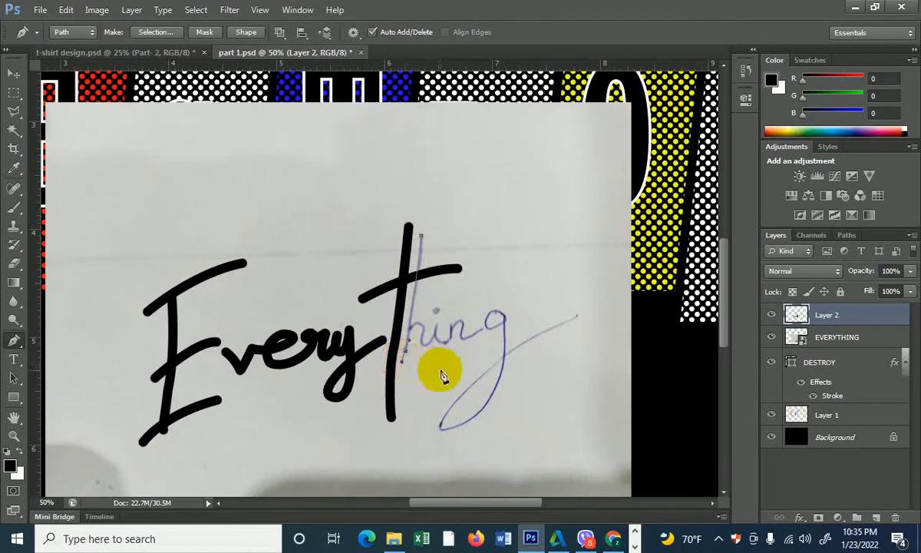
key("b")
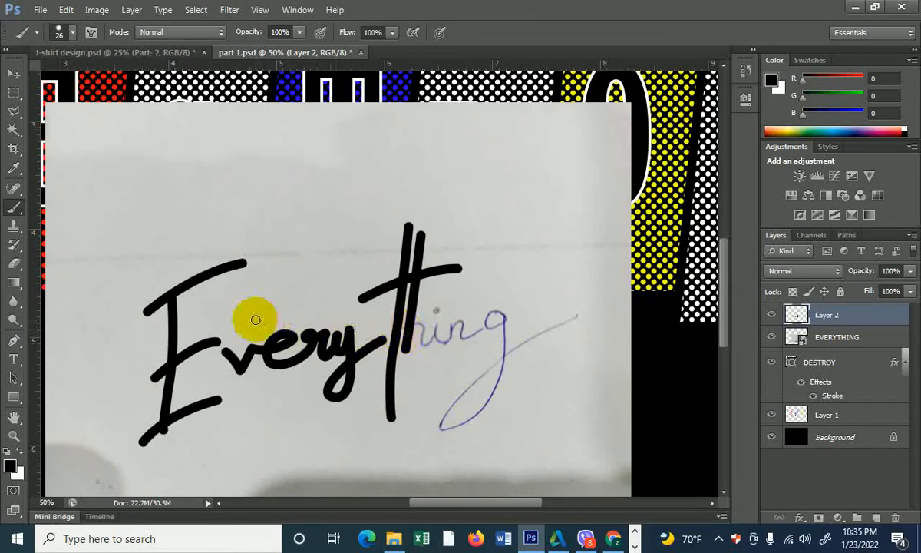
Step: Trace the arch of the h and the i as one path, stroke it in black, and clear the path
key("p")
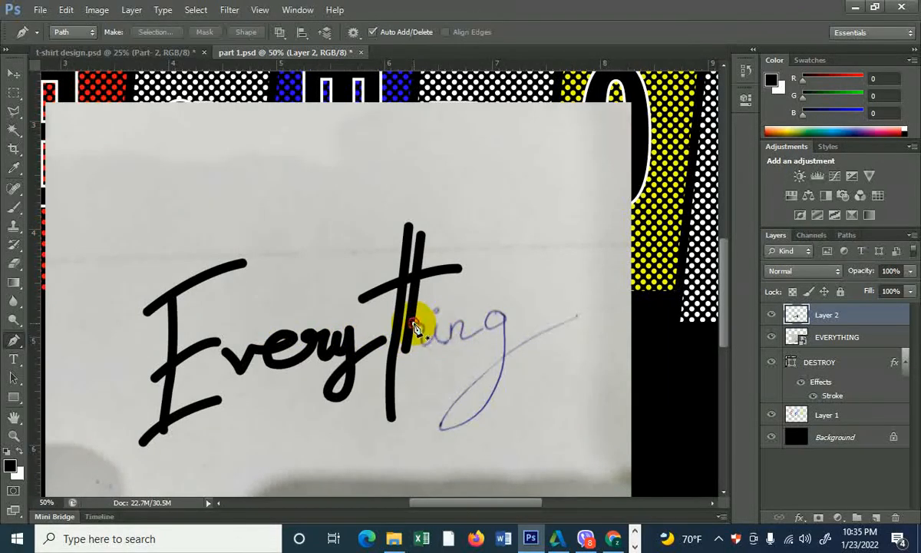
left_click(424, 330)
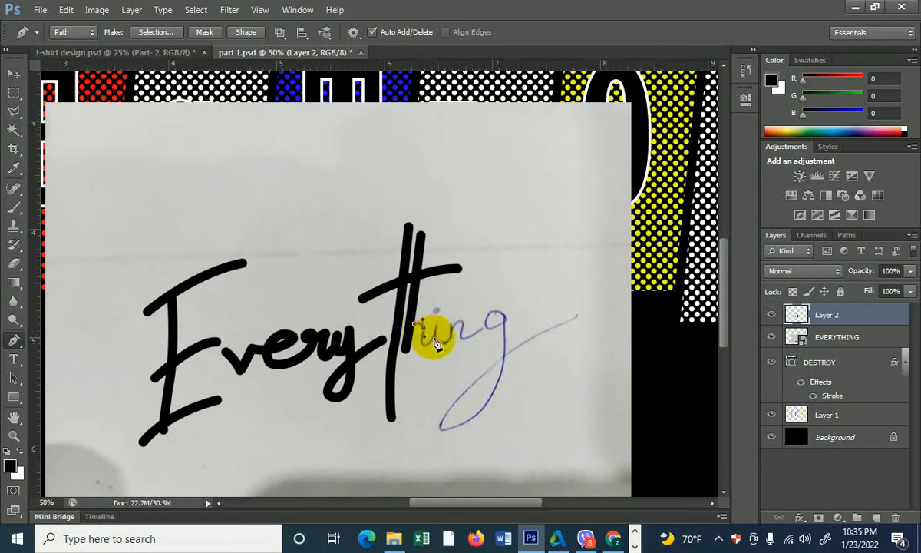
mouse_move(435, 341)
left_mouse_down()
mouse_move(453, 322)
mouse_move(442, 347)
left_mouse_up()
left_click(450, 347)
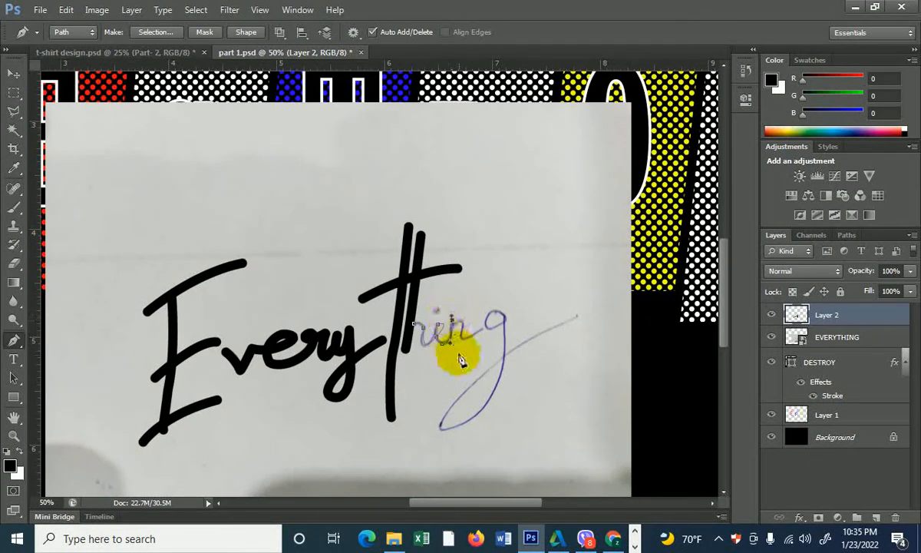
key("b")
key("Return")
key("Delete")
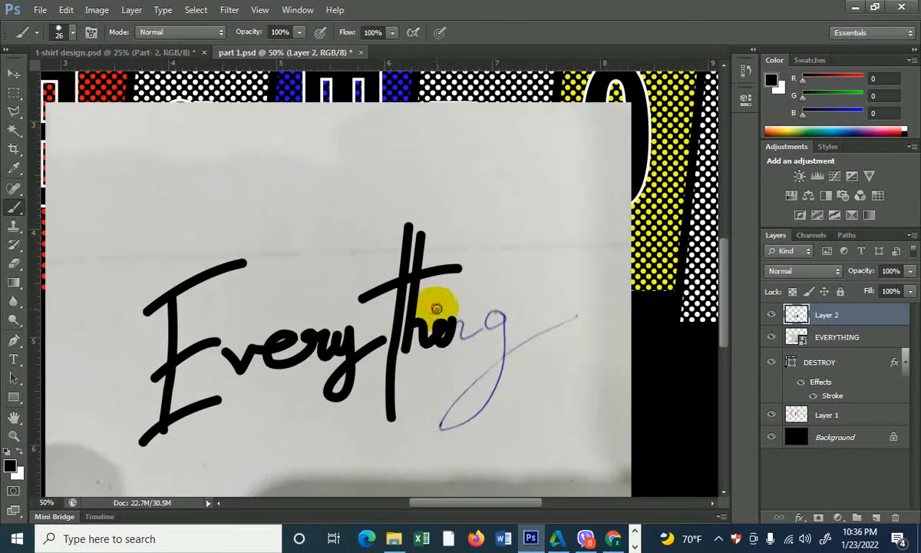
Step: Trace the handwritten n with the Pen tool and stroke it with the black brush
key("p")
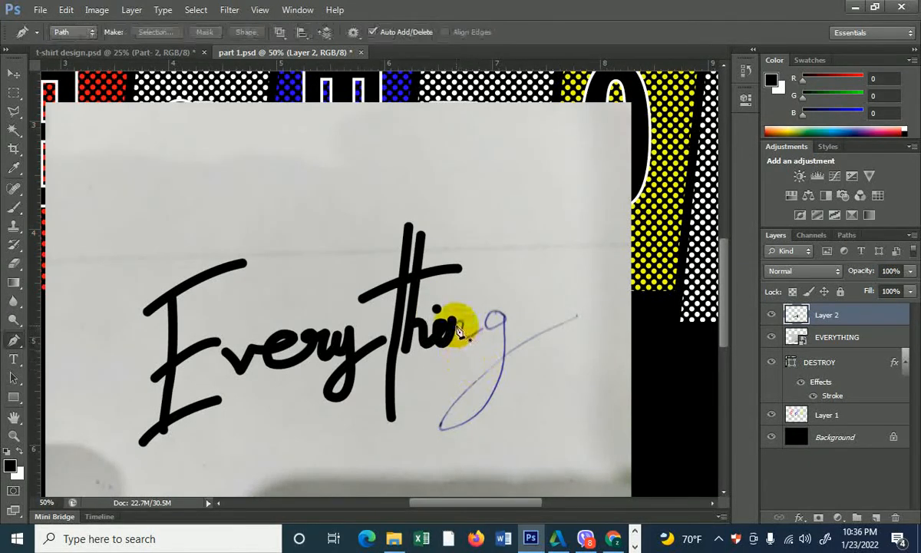
mouse_move(463, 326)
left_mouse_down()
mouse_move(464, 338)
mouse_move(509, 323)
left_mouse_up()
key("b")
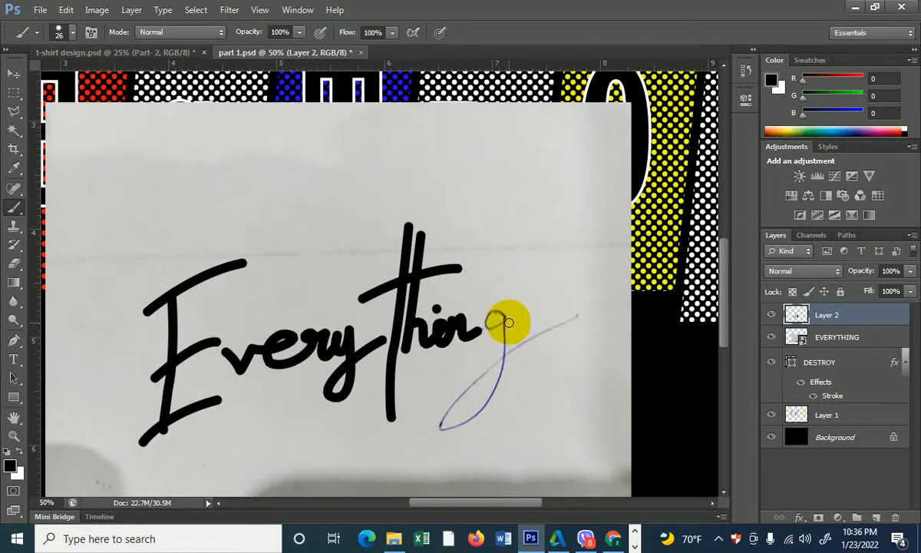
Step: Trace the handwritten g as one path, including its upper bowl, long lower loop and rising tail
key("p")
key("ctrl+z")
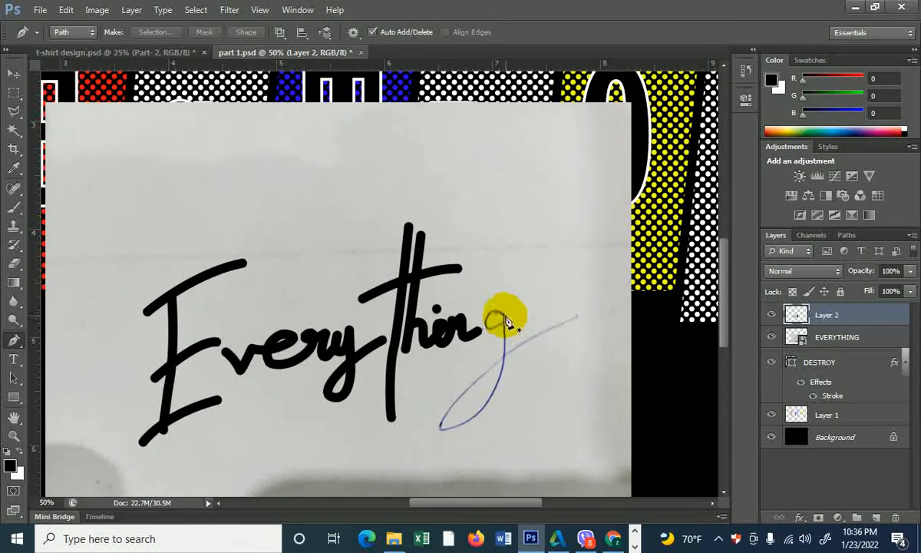
left_click_drag(490, 316, 517, 318)
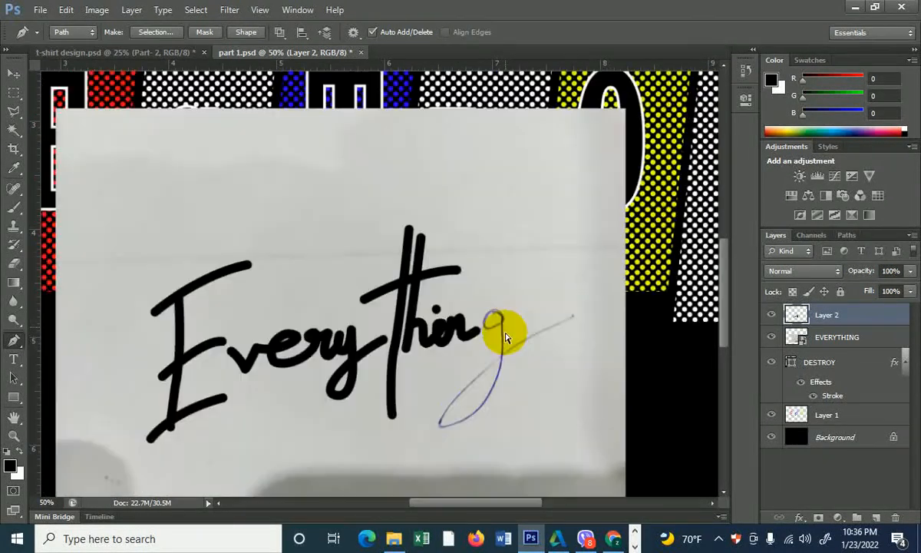
key("ctrl+minus")
left_click(466, 335)
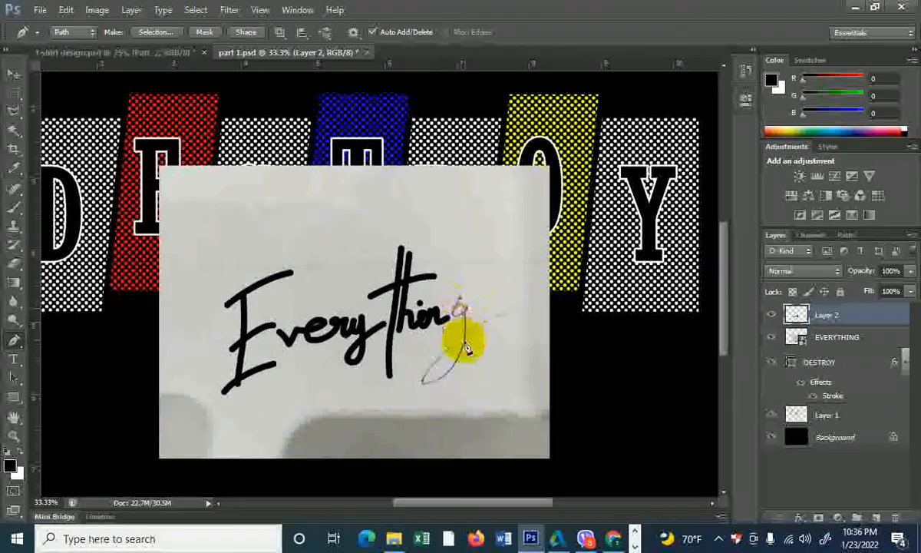
left_click_drag(440, 378, 438, 358)
left_click_drag(513, 310, 552, 306)
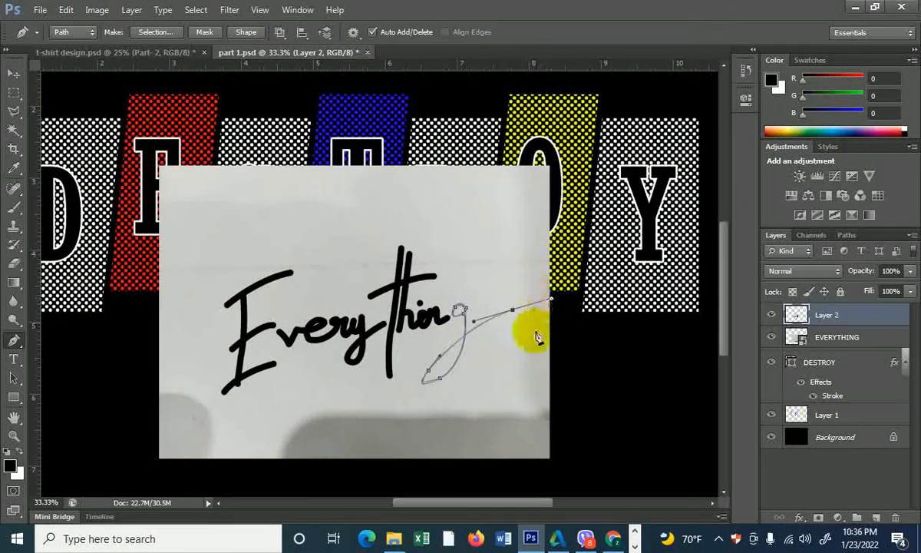
Step: Stroke the traced g path with the 26 px black brush and dismiss the path
key("b")
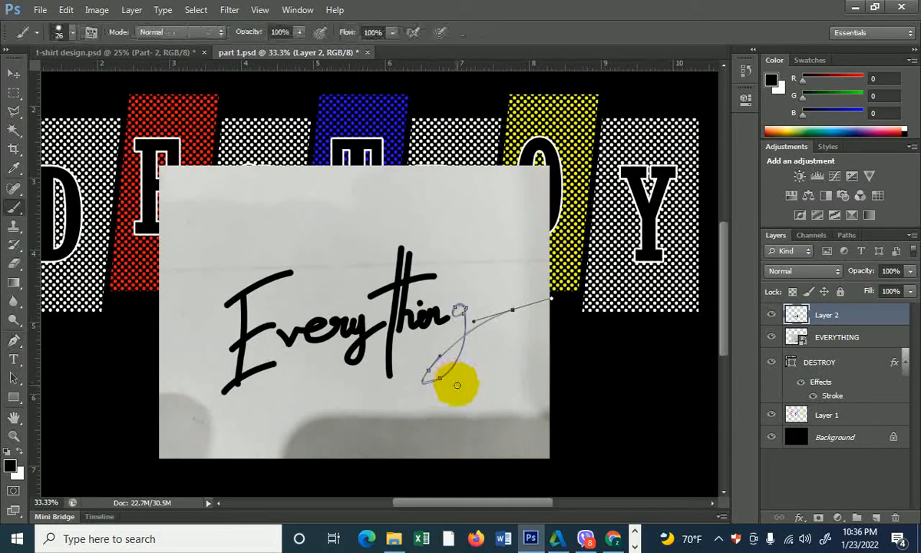
key("Return")
key("Escape")
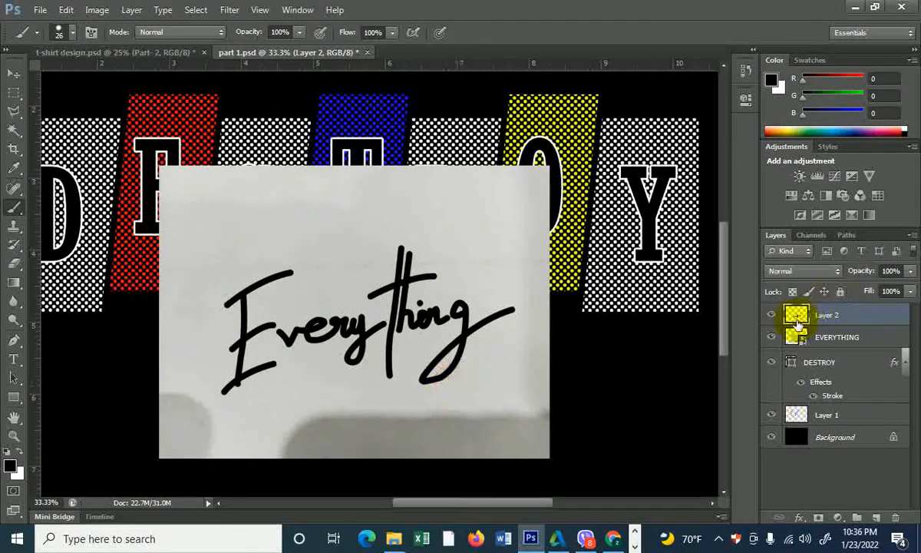
Step: Check Layer 2 by toggling its visibility, and hide the EVERYTHING photo layer beneath it
left_click(773, 317)
left_click(773, 316)
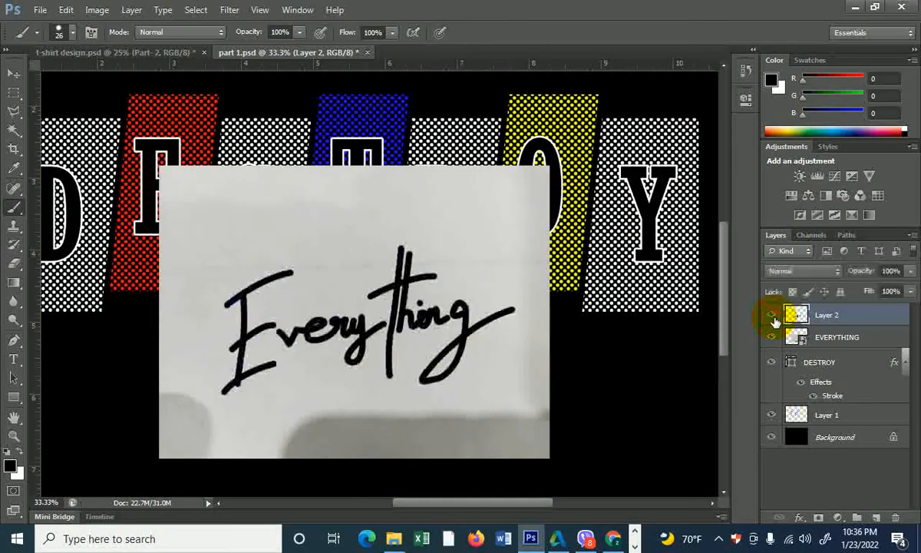
left_click(771, 338)
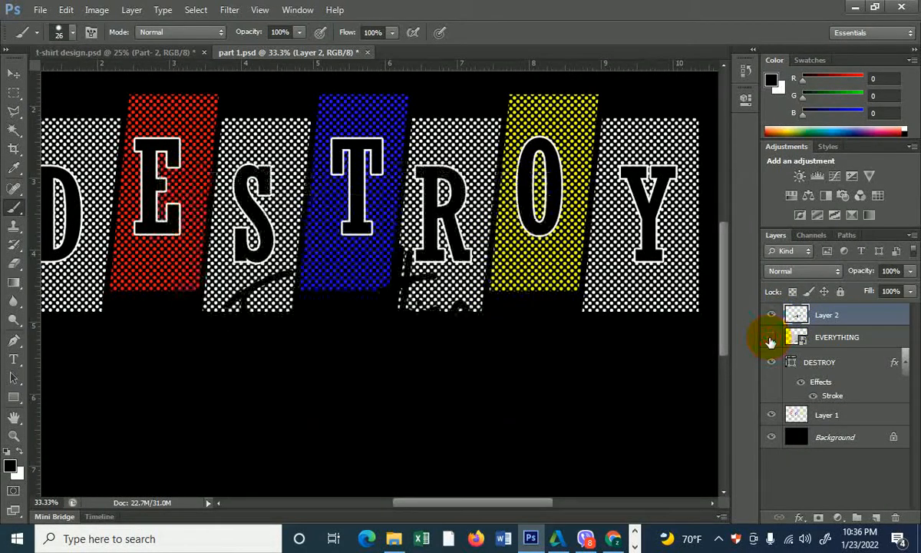
left_click(790, 337)
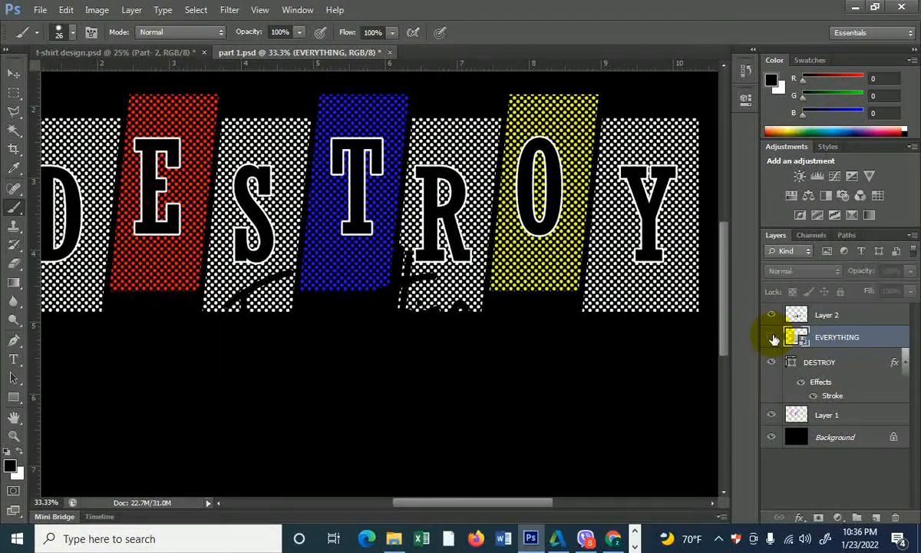
Step: Move the Everything script on Layer 2 up over the DESTROY letters and recolour only its strokes white
left_click(14, 74)
left_click(796, 316)
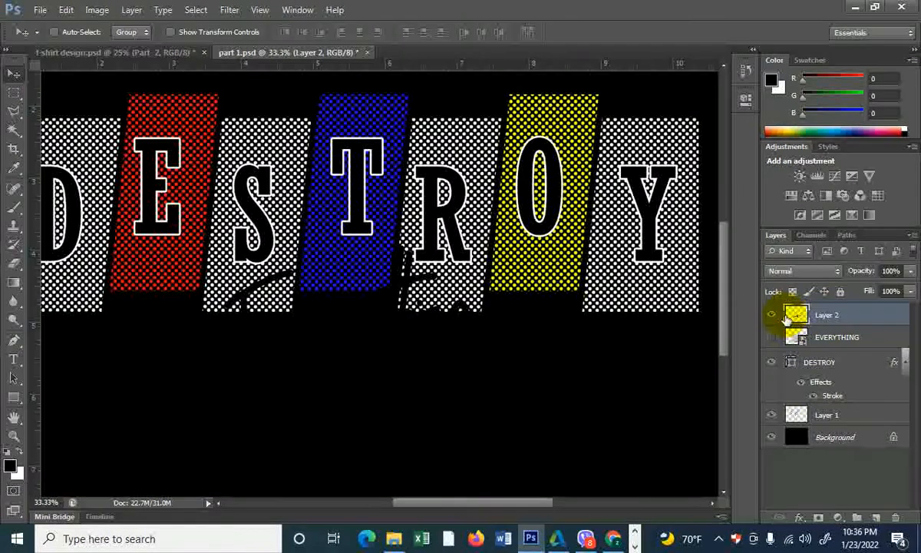
mouse_move(314, 360)
left_mouse_down()
mouse_move(303, 317)
mouse_move(296, 359)
left_mouse_up()
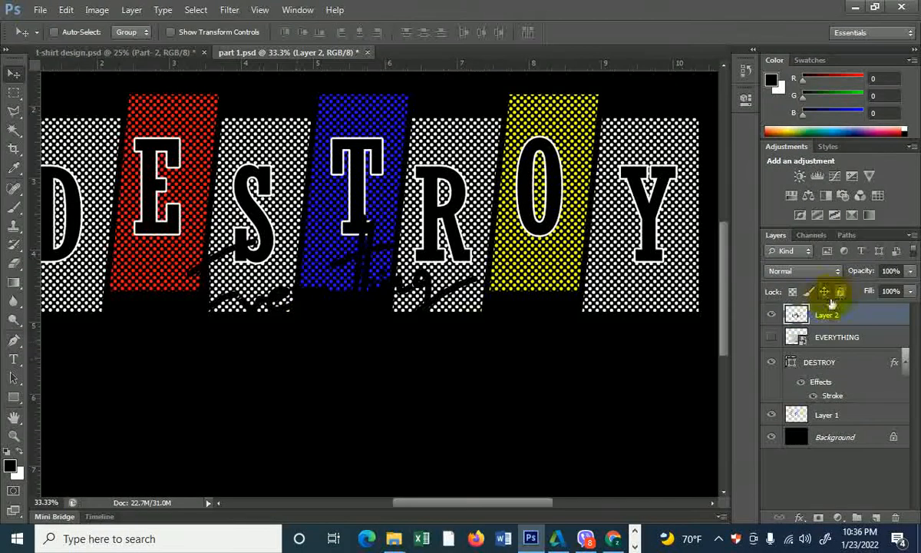
left_click(13, 453)
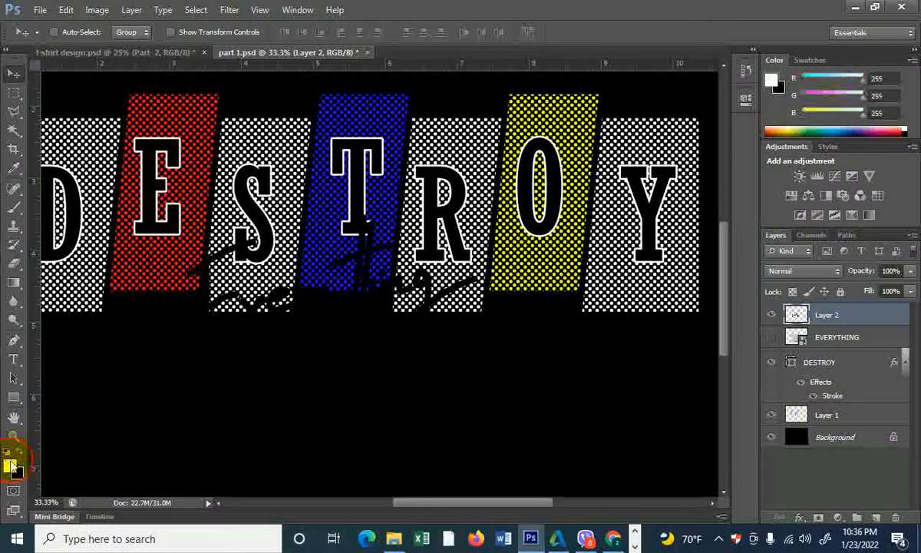
key("shift+alt+BackSpace")
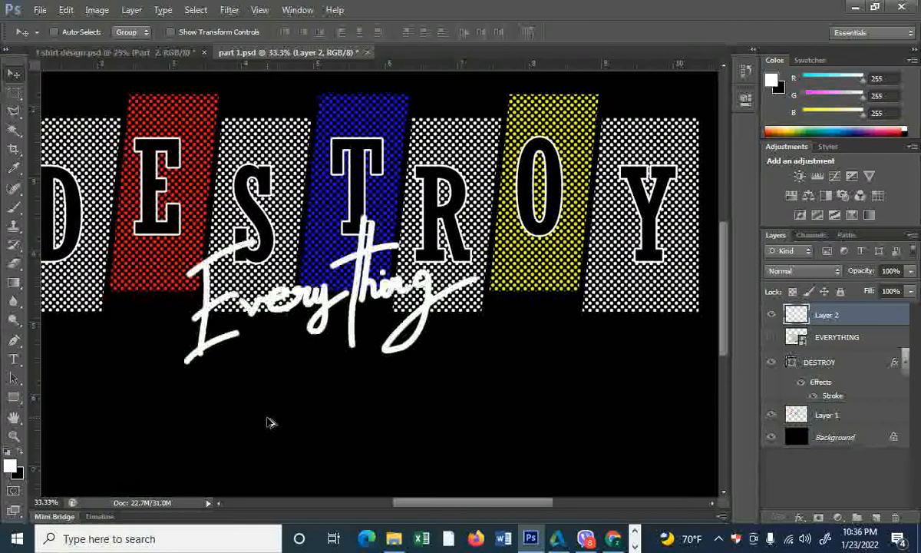
Step: Move the Everything script down below the DESTROY letters and enlarge it to about 128% with Free Transform
key("ctrl+minus")
left_click_drag(405, 365, 414, 390)
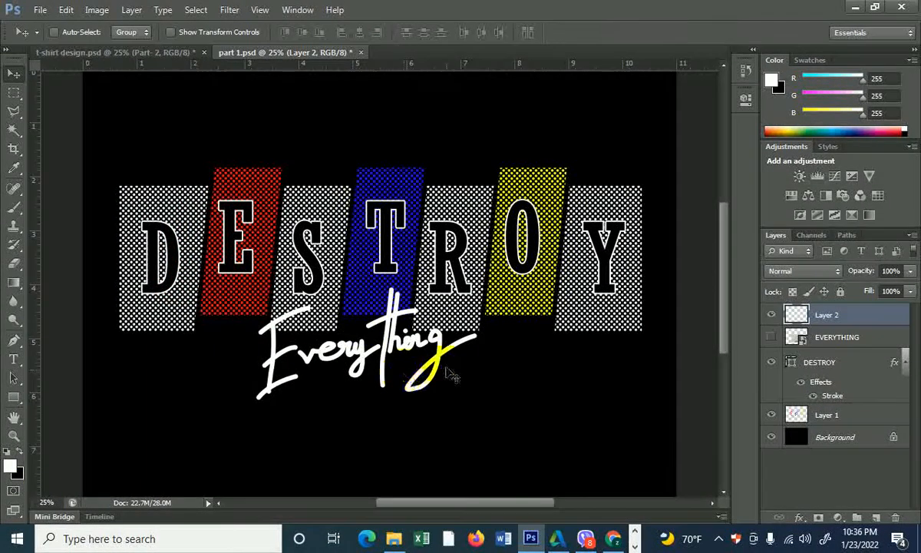
key("ctrl+t")
left_click_drag(475, 290, 507, 271)
left_click_drag(489, 353, 518, 353)
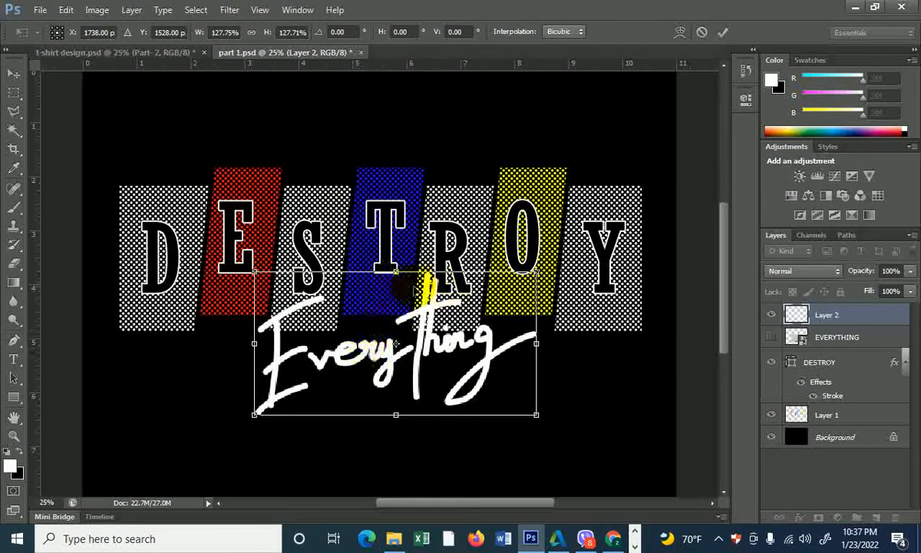
Step: Skew the Everything script about -17° horizontally, reduce its height scale to about 120%, and apply the transform
left_click_drag(397, 272, 424, 273)
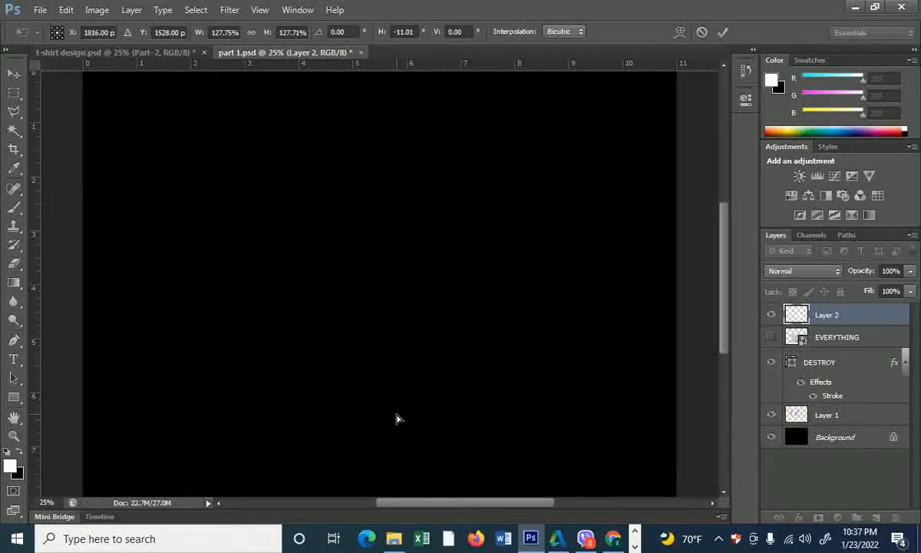
key("ctrl+minus")
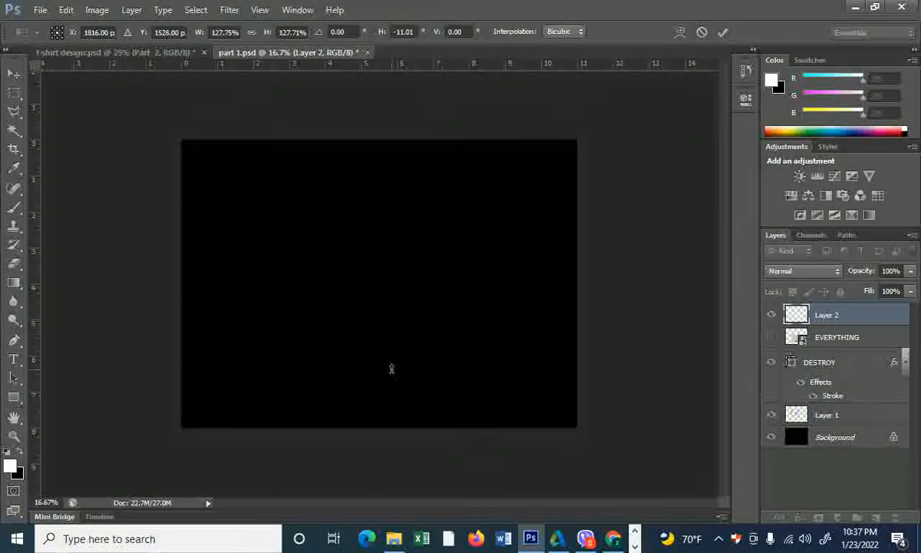
key("ctrl+plus")
left_click_drag(396, 419, 382, 406)
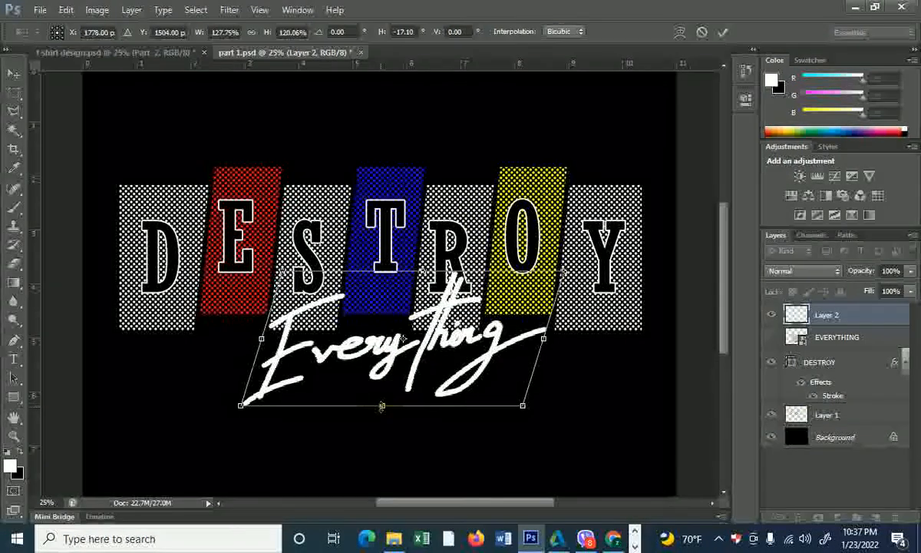
key("Return")
scroll(421, 299, "up", 2)
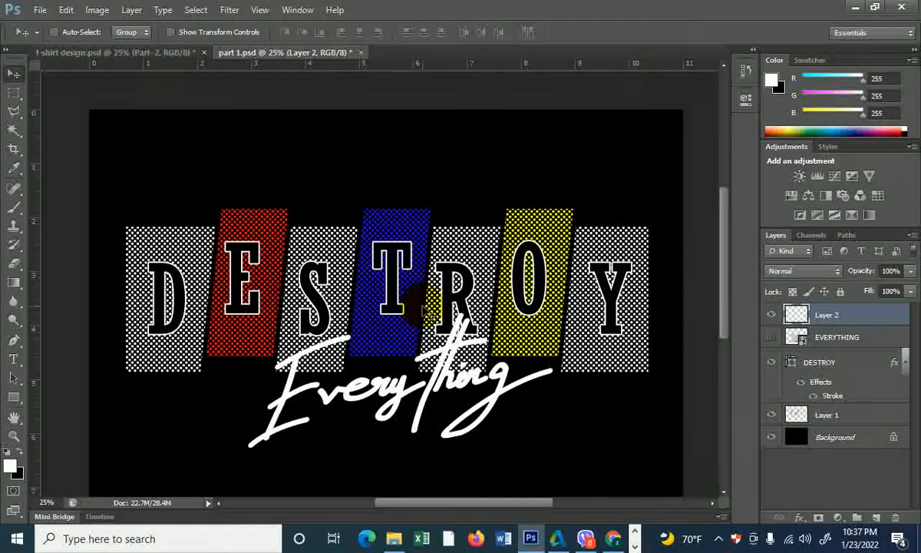
Step: Add white text EMOTIONS in Rockwell Condensed above the DESTROY stripes and scale it up to about 86 pt
left_click(15, 359)
left_click(279, 177)
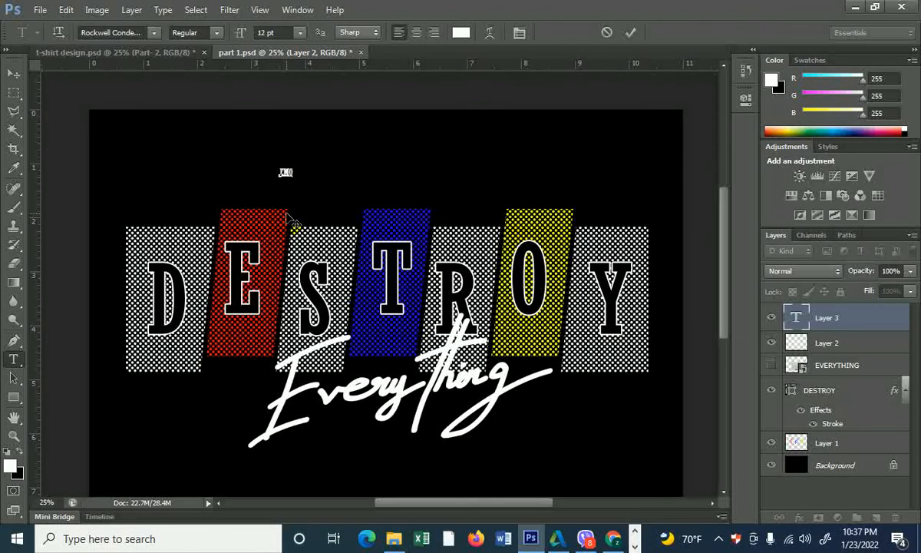
type("EMOTIONS")
key("ctrl+Return")
key("ctrl+t")
left_click_drag(311, 166, 418, 143)
left_click_drag(422, 143, 410, 148)
key("Return")
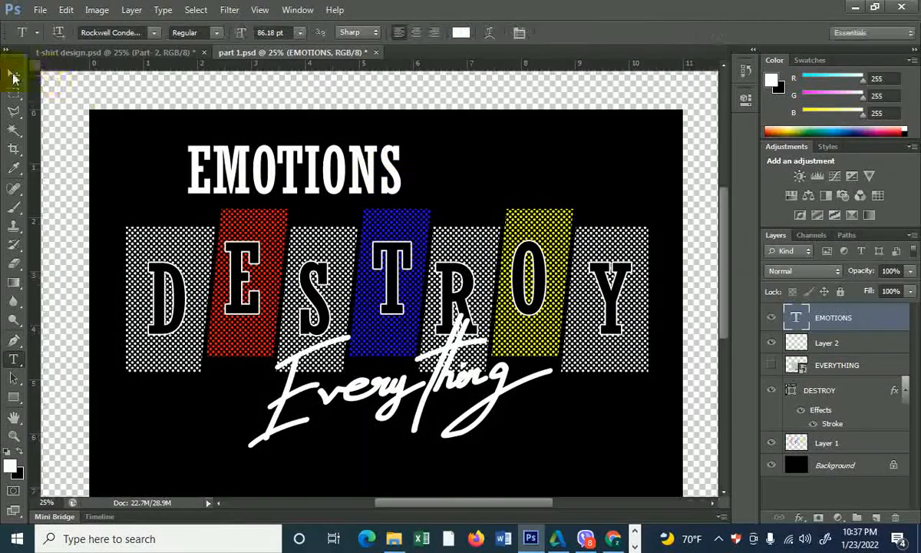
Step: Move the EMOTIONS text to roughly the middle above the DESTROY stripes
left_click(13, 73)
left_click_drag(342, 171, 398, 185)
key("ctrl+minus")
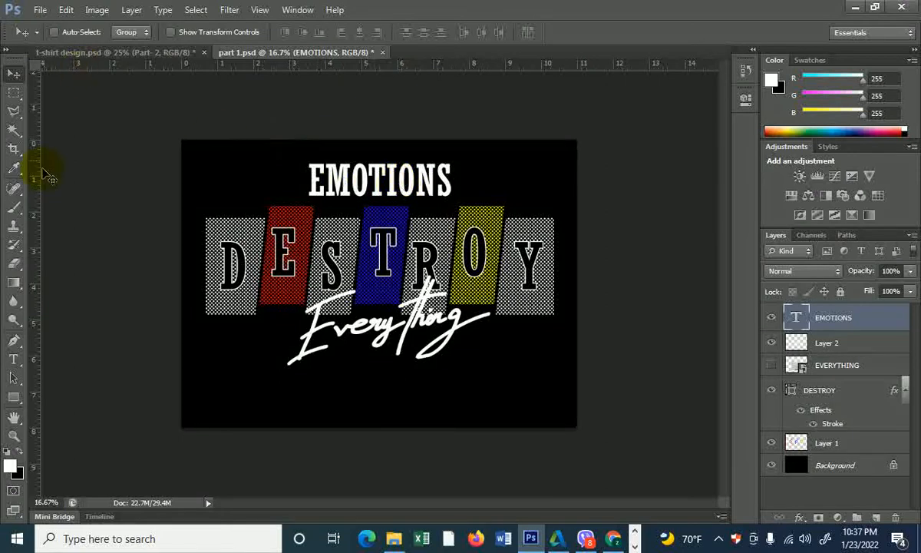
Step: Try Rockwell Extra Bold as the font of the EMOTIONS text
left_click(14, 360)
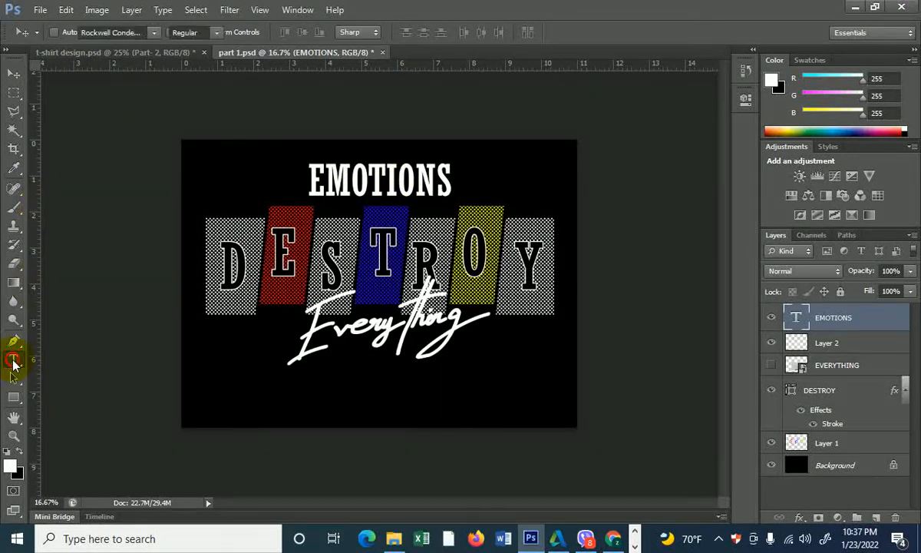
left_click(154, 34)
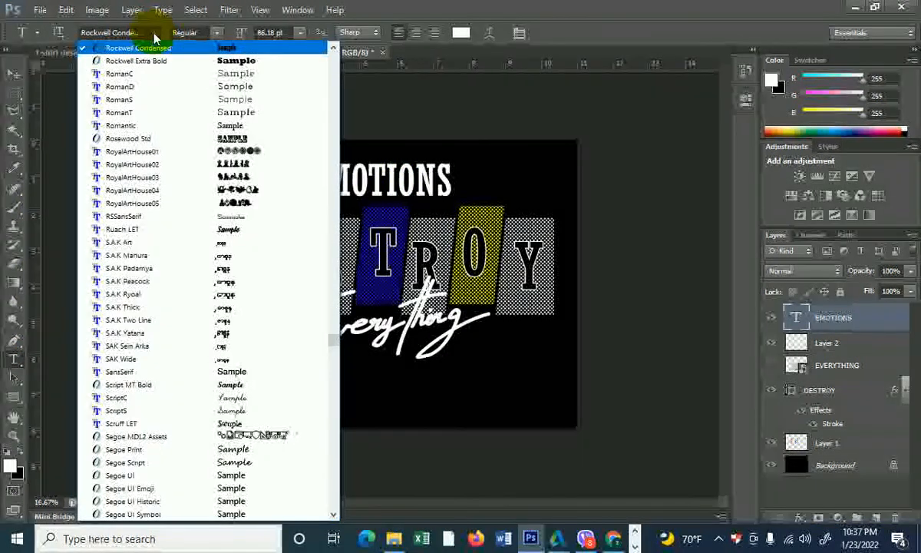
left_click(206, 60)
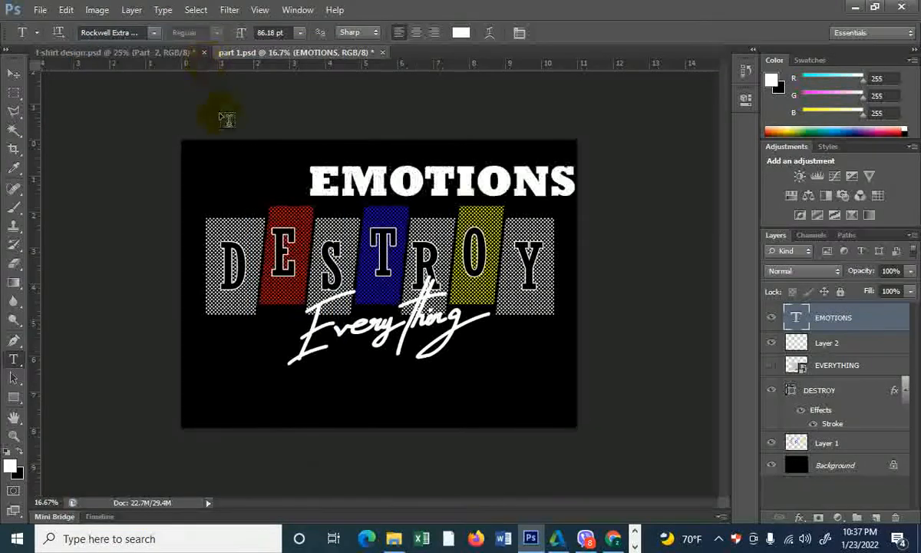
Step: Change the font of the EMOTIONS text to Pump Demi Bold LET
left_click(154, 33)
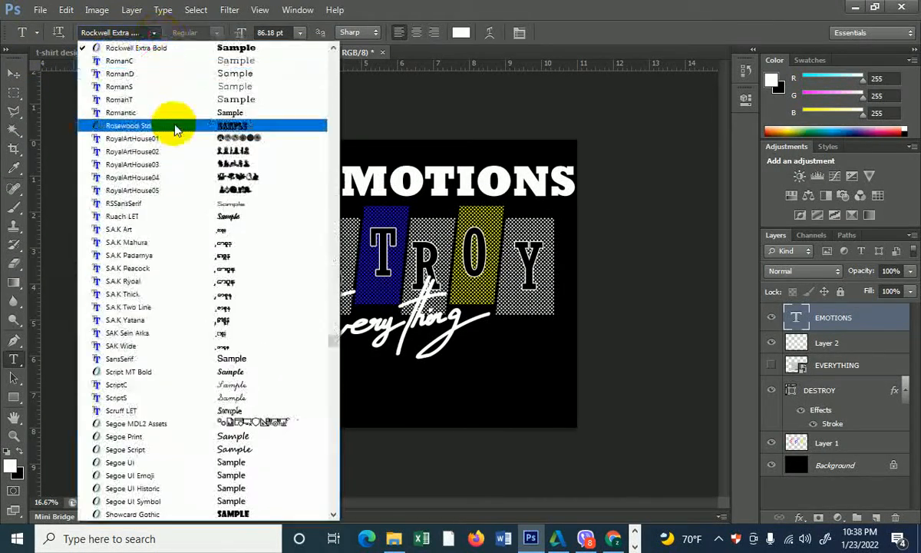
scroll(207, 163, "up", 2)
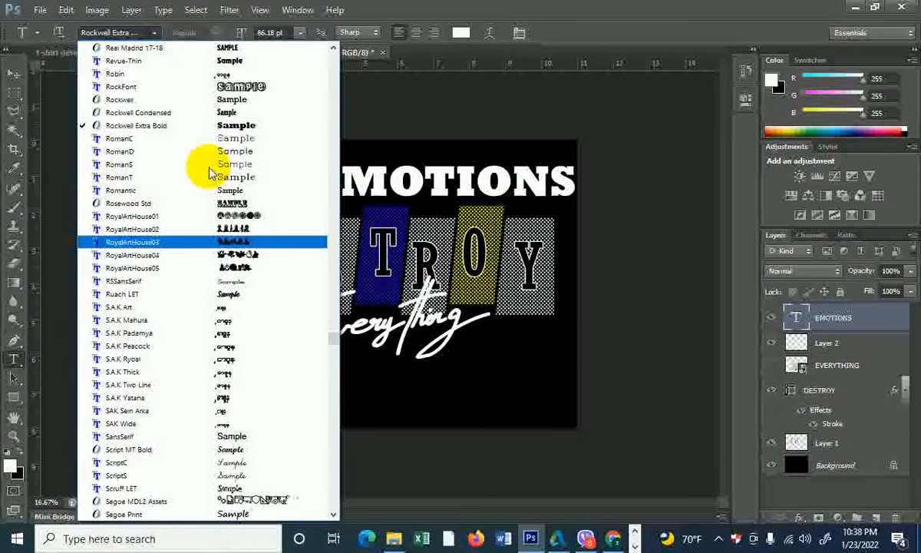
scroll(209, 171, "up", 2)
scroll(209, 172, "up", 3)
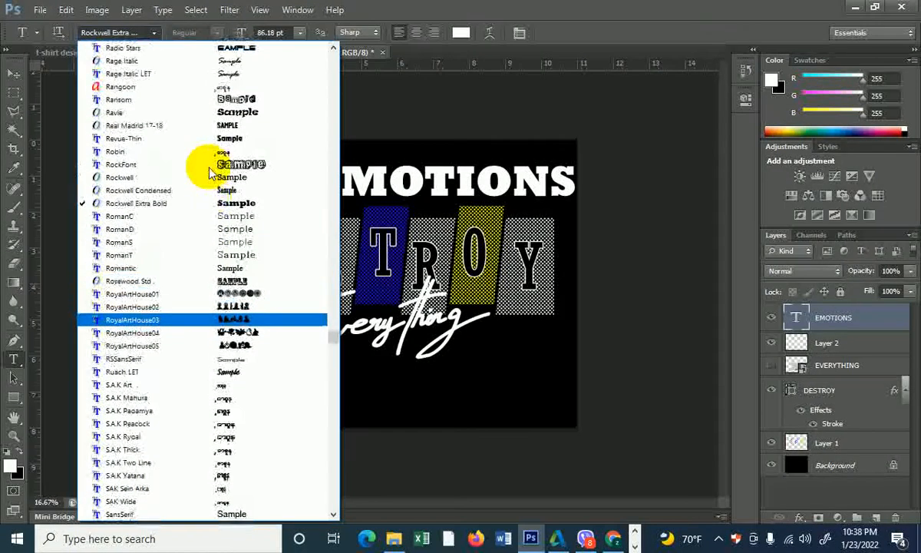
scroll(209, 171, "up", 2)
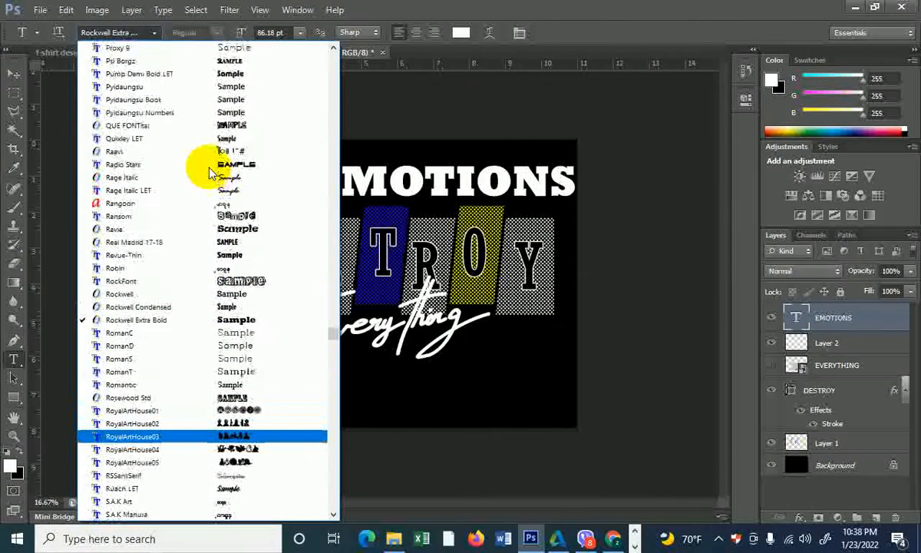
left_click(208, 73)
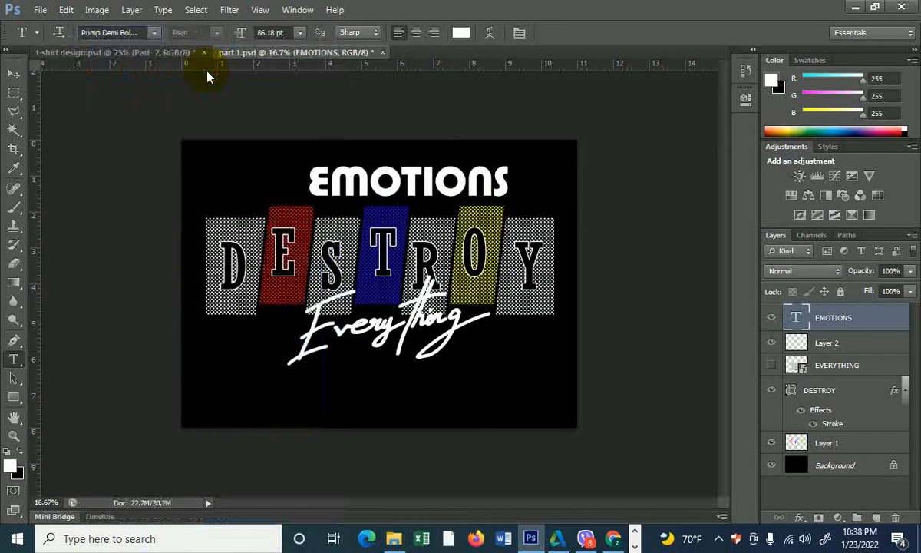
Step: Recentre the EMOTIONS text over the DESTROY stripes, using a rectangular selection across their full width as the alignment reference
left_click(12, 79)
left_click_drag(411, 178, 375, 176)
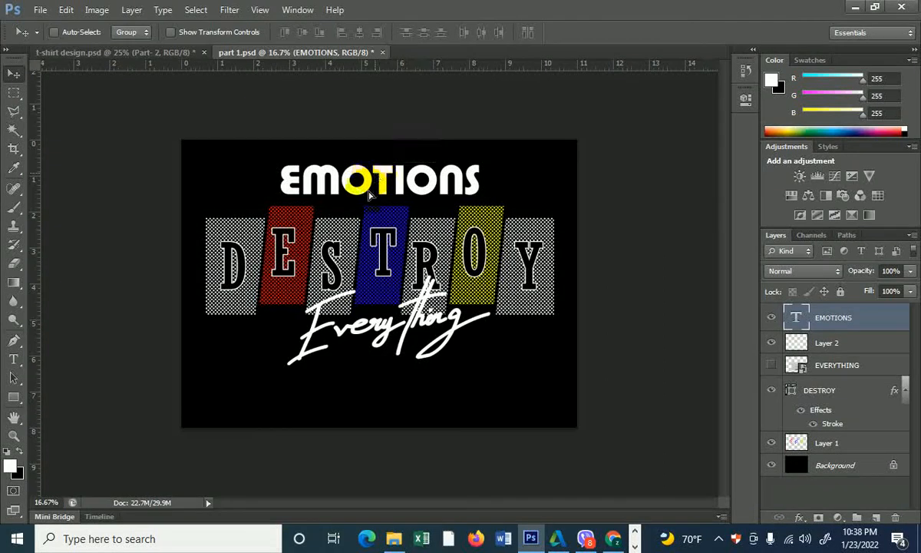
left_click(13, 93)
left_click_drag(205, 216, 554, 243)
left_click(14, 73)
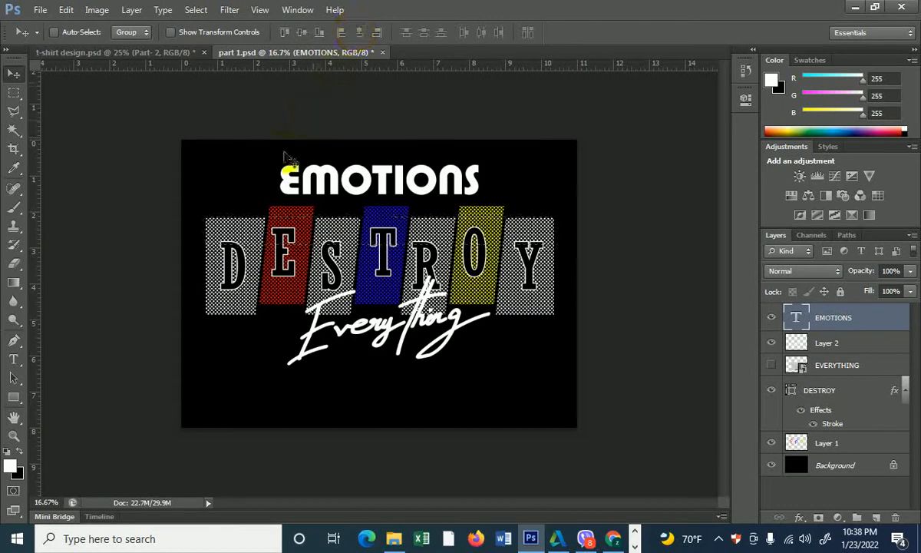
Step: Draw a small rectangular path before EMOTIONS, convert it to a selection with 0 px feather, and fill it white on a new layer
left_click(14, 397)
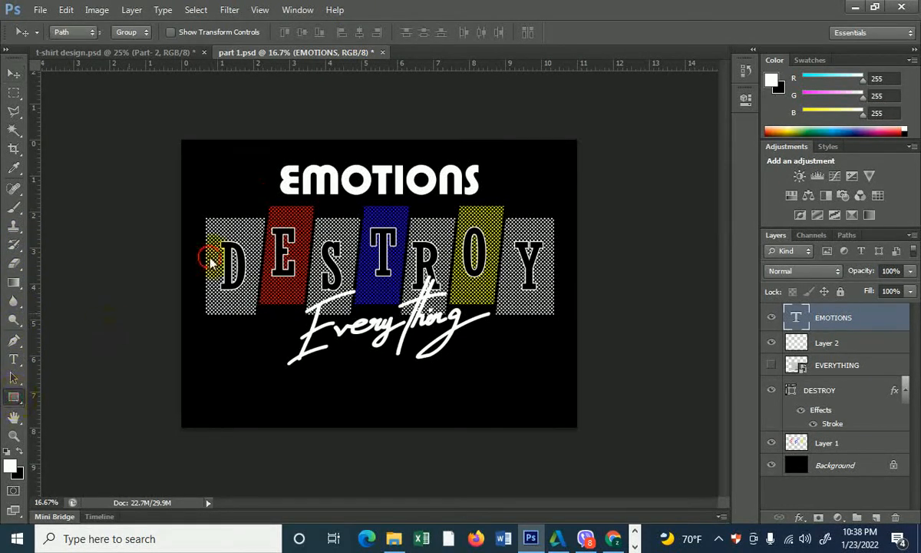
left_click_drag(252, 181, 271, 188)
right_click(268, 185)
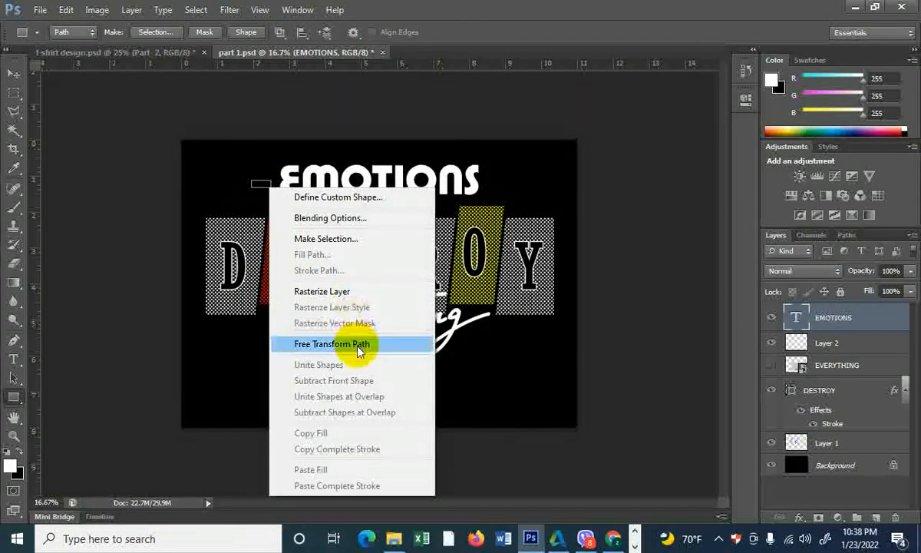
left_click(335, 244)
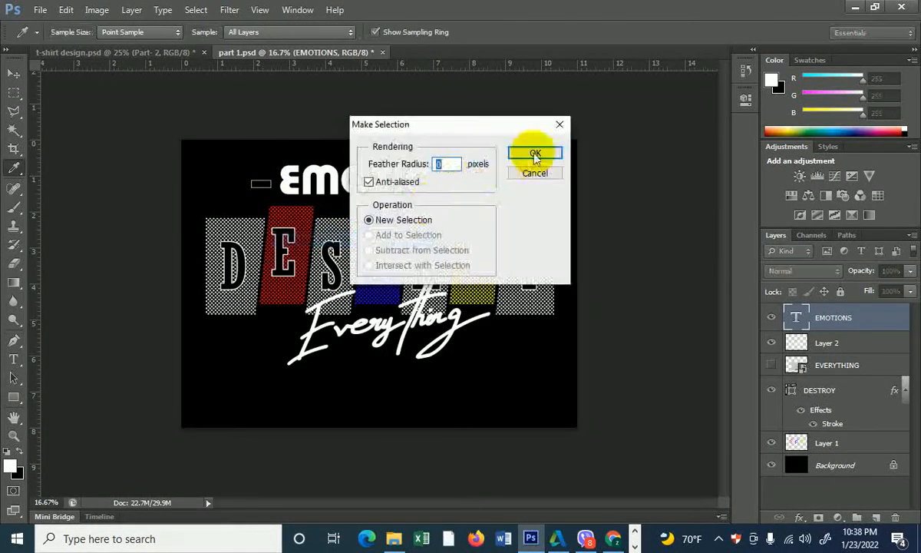
left_click(530, 152)
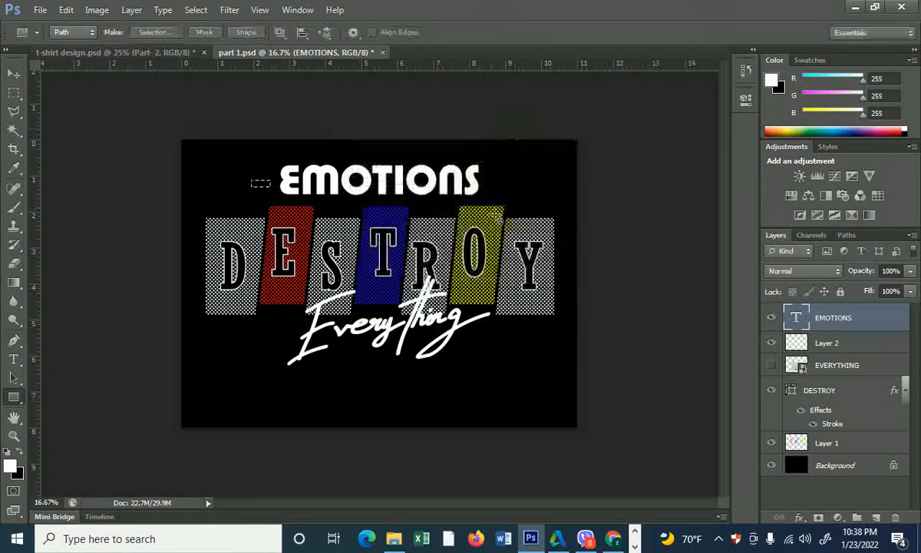
left_click(873, 518)
key("alt+BackSpace")
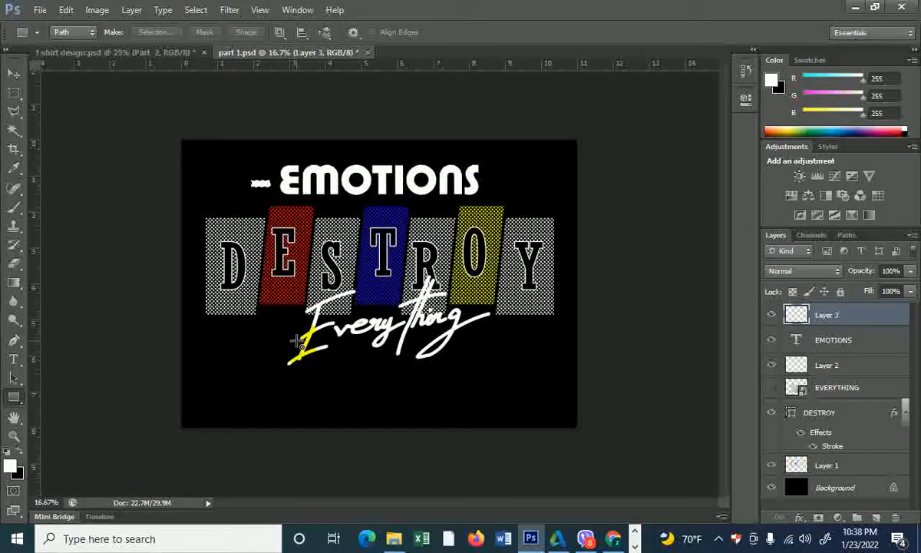
key("ctrl+d")
Step: Duplicate the white dash to the other end of EMOTIONS and merge the two dash layers into one
left_click(14, 73)
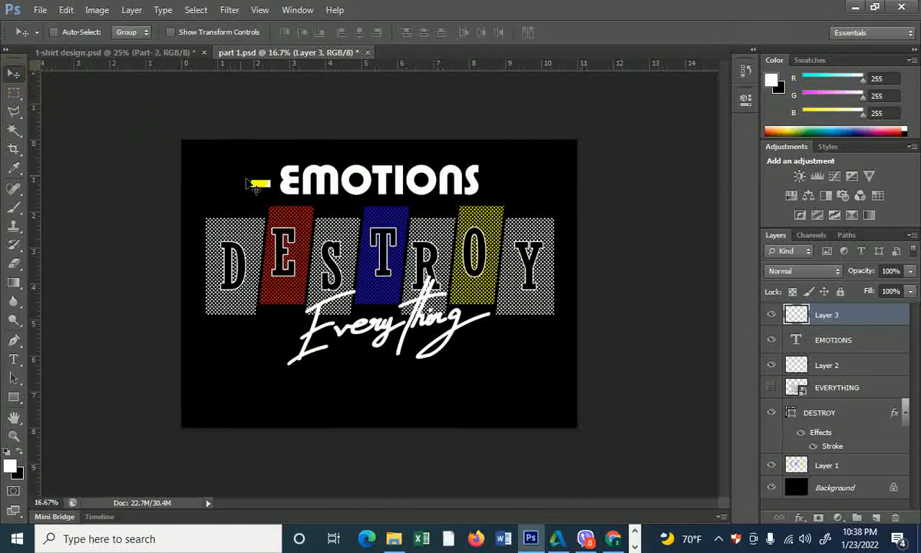
left_click_drag(255, 188, 492, 205)
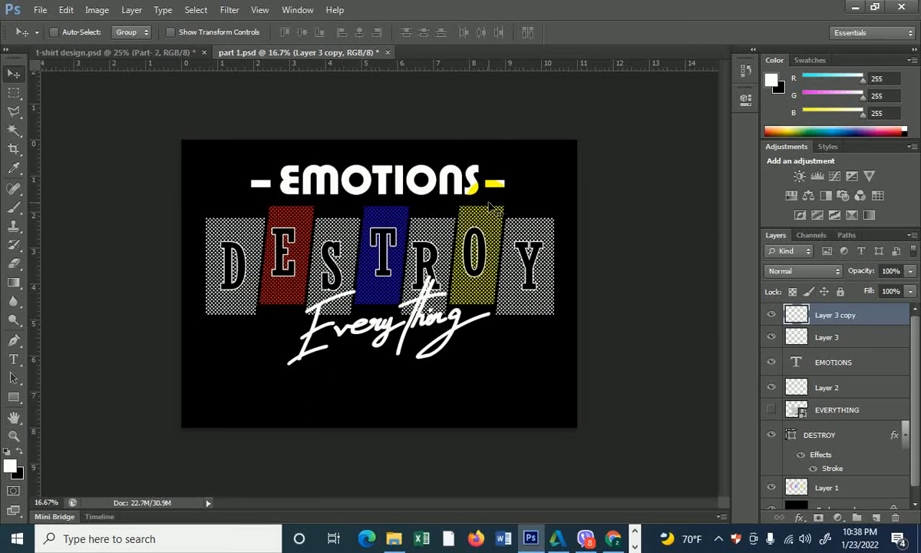
left_click(851, 339, "shift")
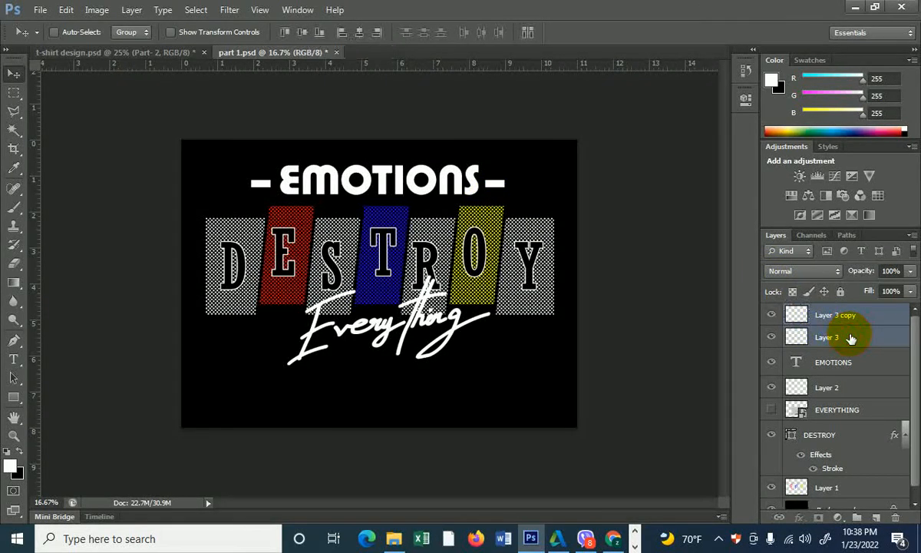
key("ctrl+e")
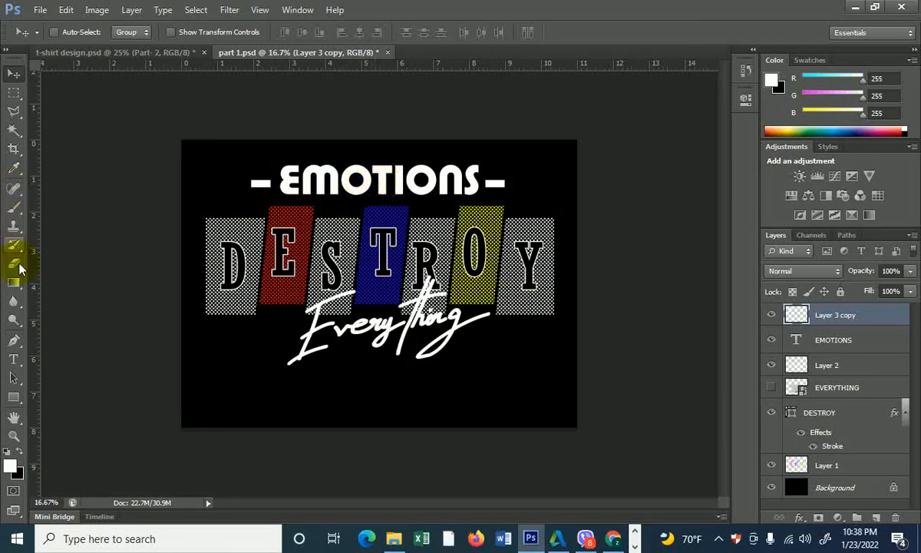
Step: Centre the merged dashes horizontally within a rectangular selection spanning the DESTROY stripes, and clear the selection
left_click(14, 91)
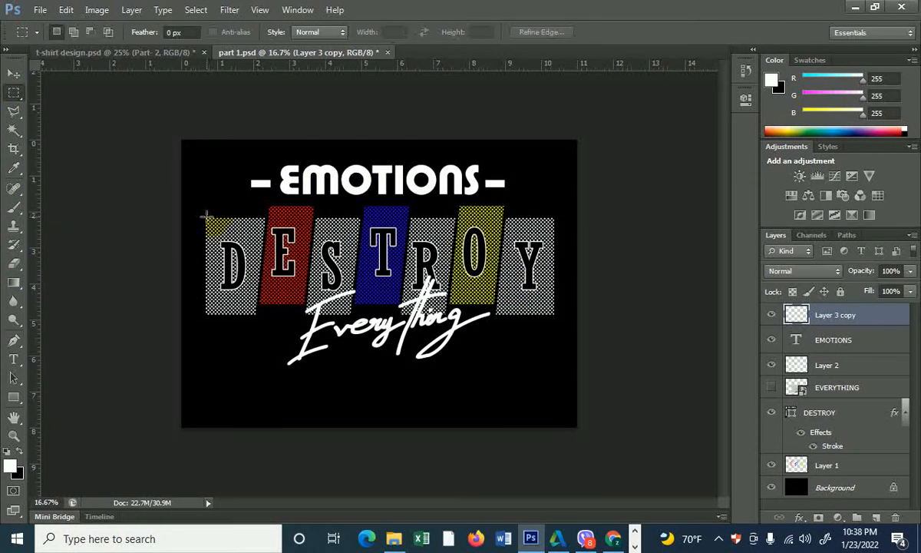
left_click_drag(207, 216, 555, 244)
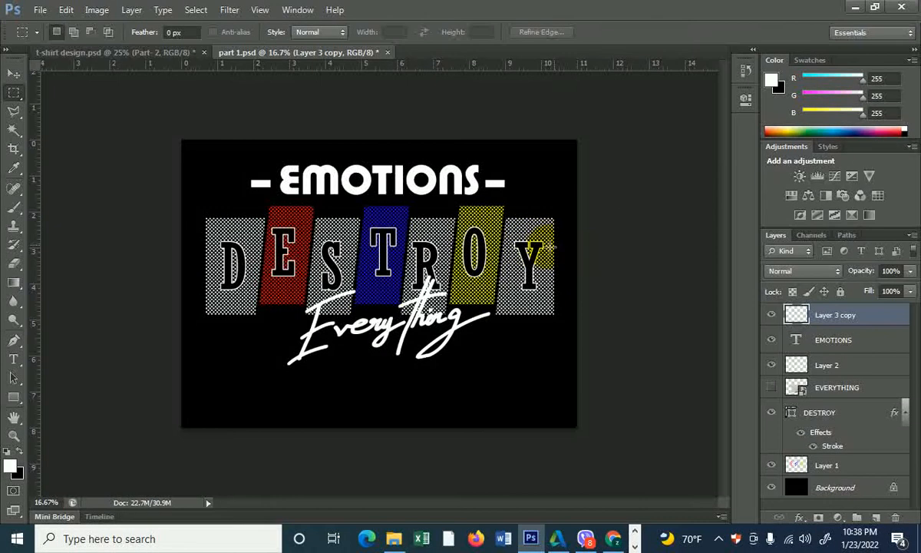
left_click(15, 76)
left_click(359, 33)
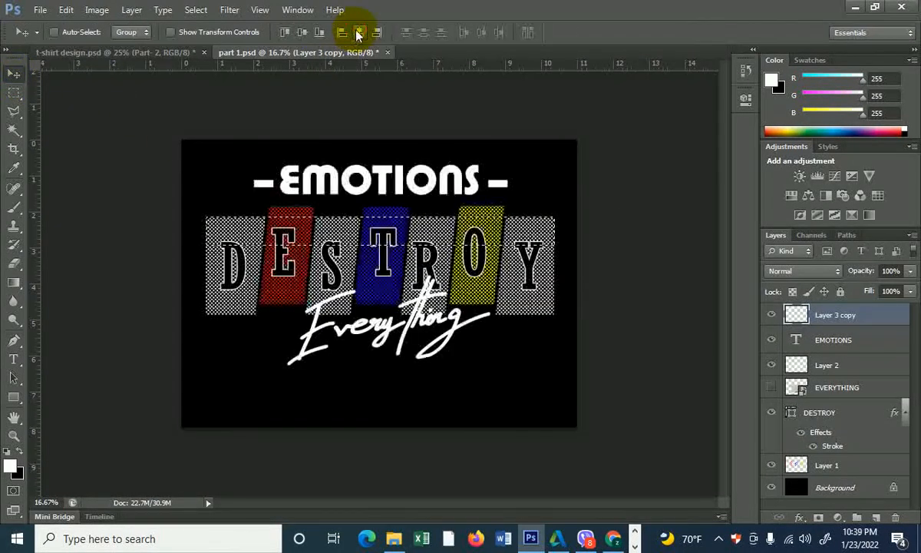
key("ctrl+d")
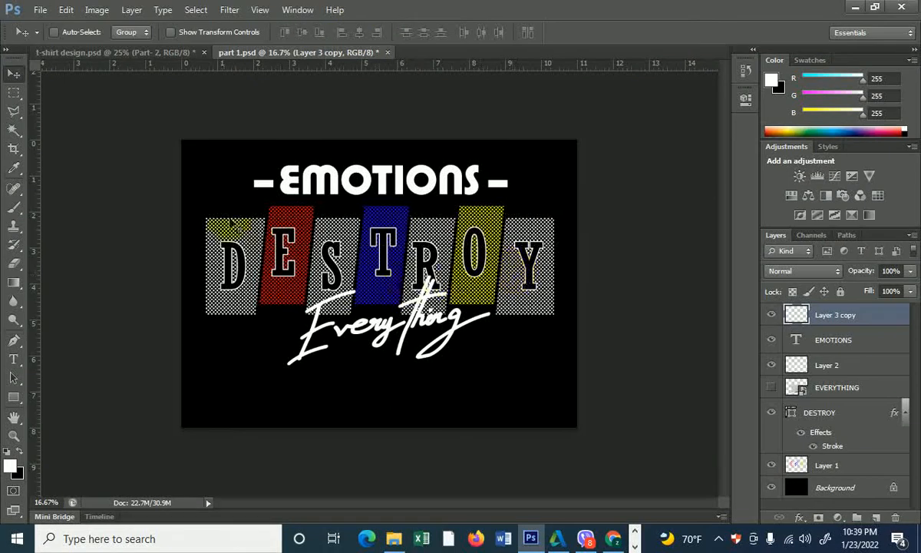
Step: Select all the visible artwork layers above the background and move the whole design down toward the canvas centre
left_click_drag(159, 147, 591, 363)
left_click_drag(529, 288, 543, 319)
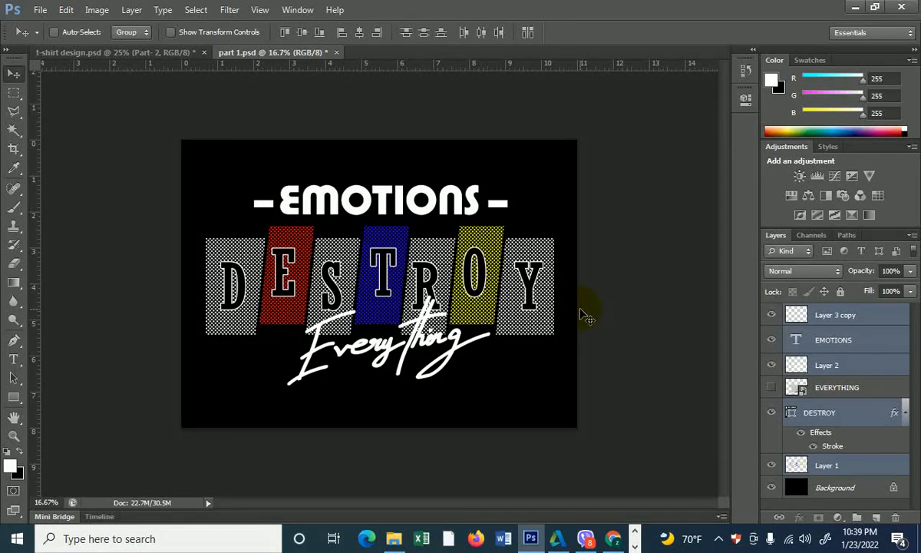
Step: Switch to Chrome and look through the printing business's Facebook page, including its About details, photos and videos
left_click(619, 543)
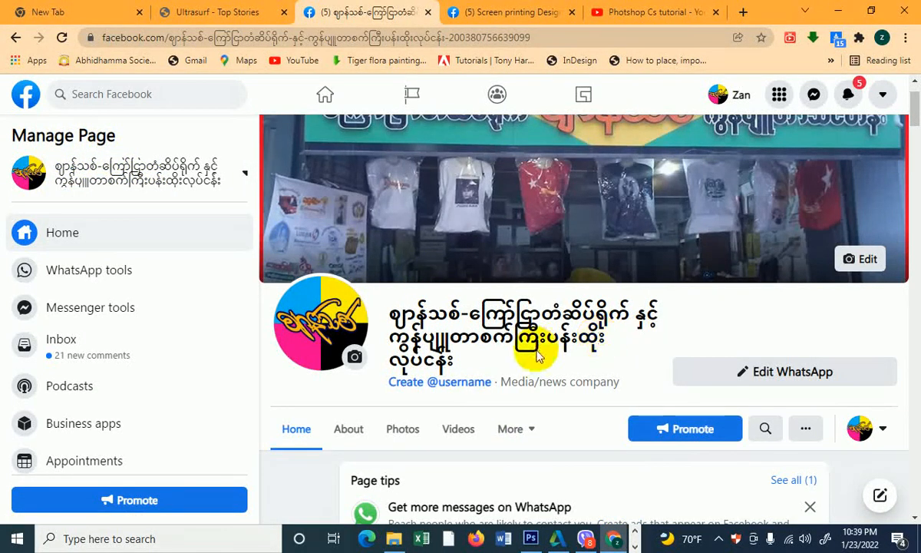
scroll(534, 353, "down", 4)
scroll(537, 352, "down", 12)
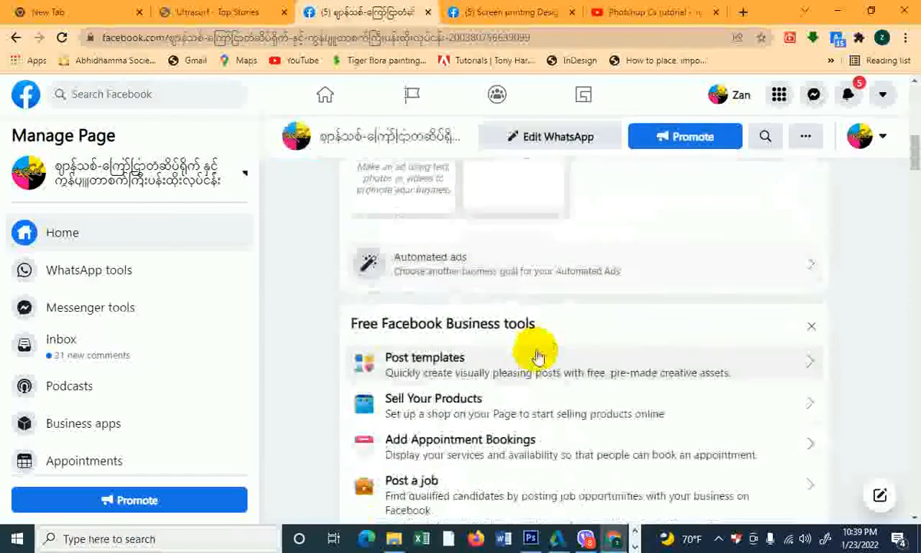
scroll(538, 356, "down", 3)
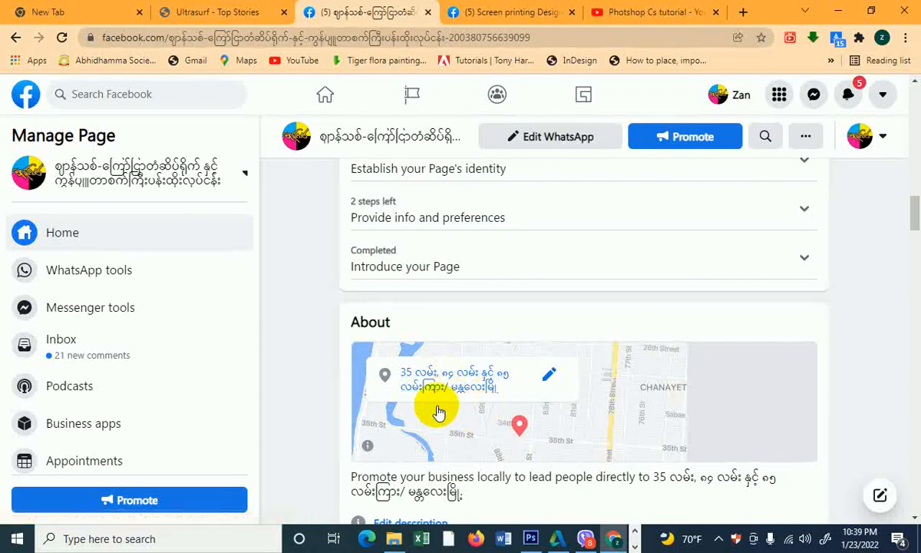
scroll(482, 425, "down", 2)
scroll(481, 425, "down", 1)
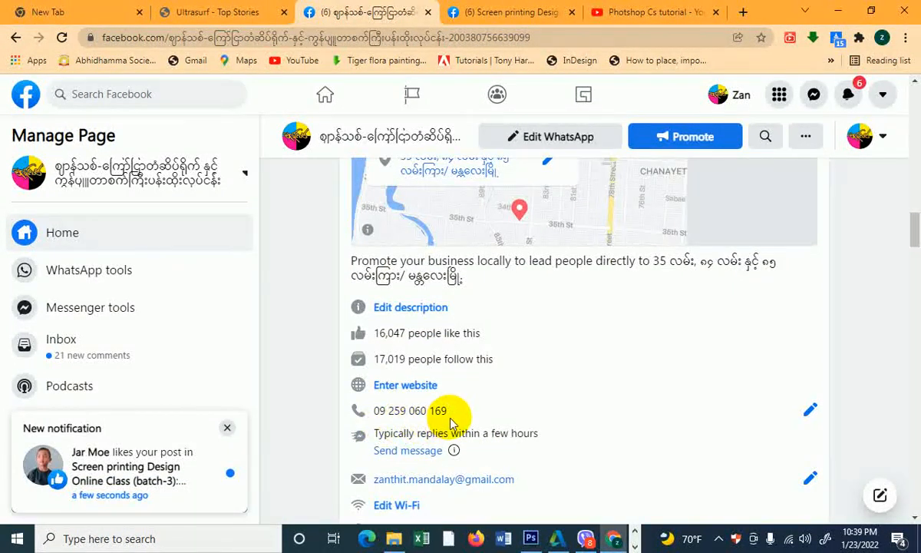
scroll(513, 398, "down", 6)
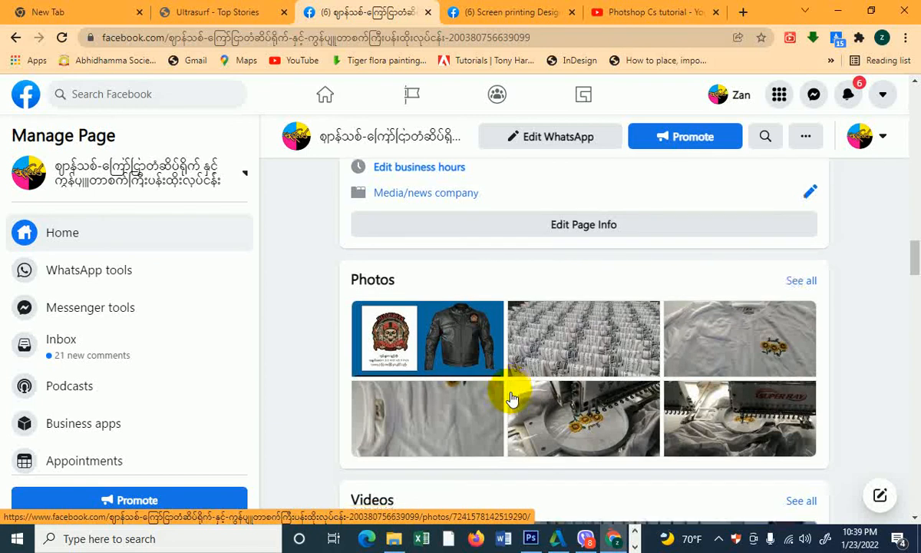
scroll(513, 398, "down", 1)
scroll(512, 396, "down", 2)
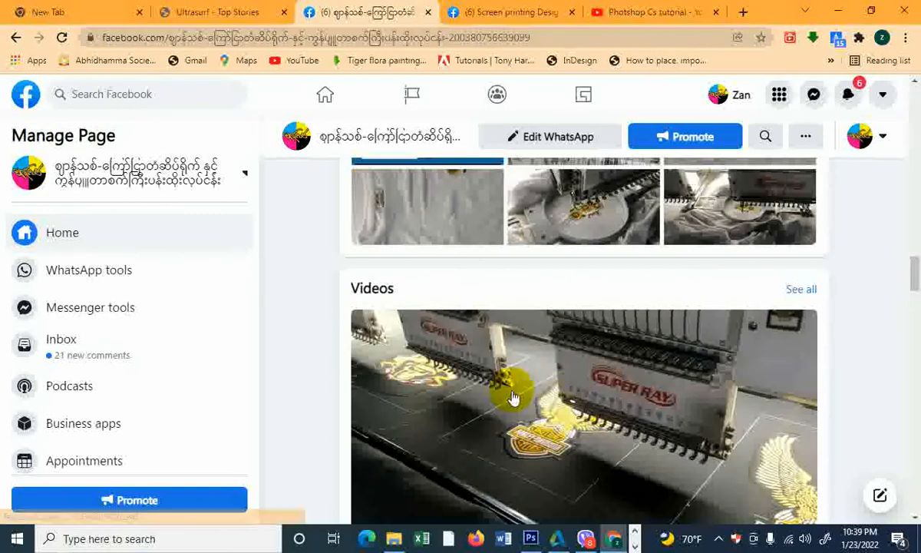
scroll(513, 397, "down", 1)
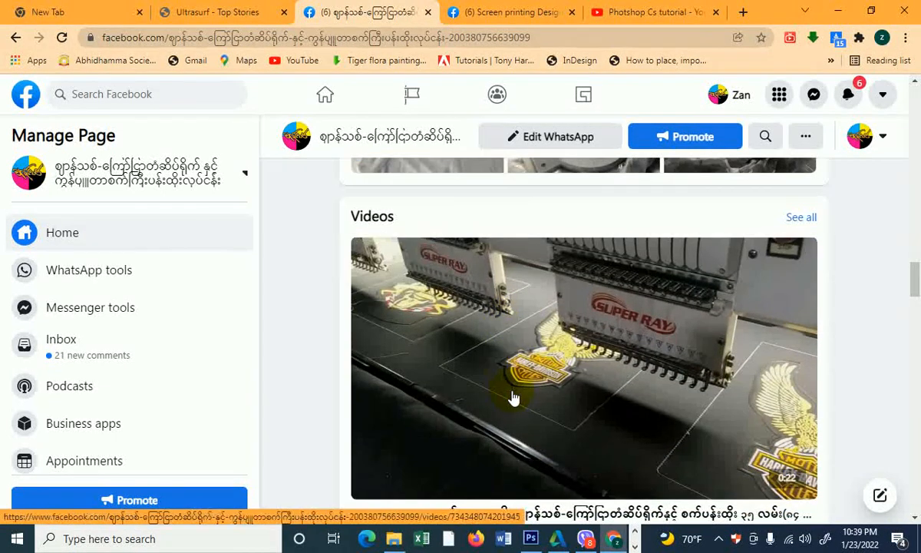